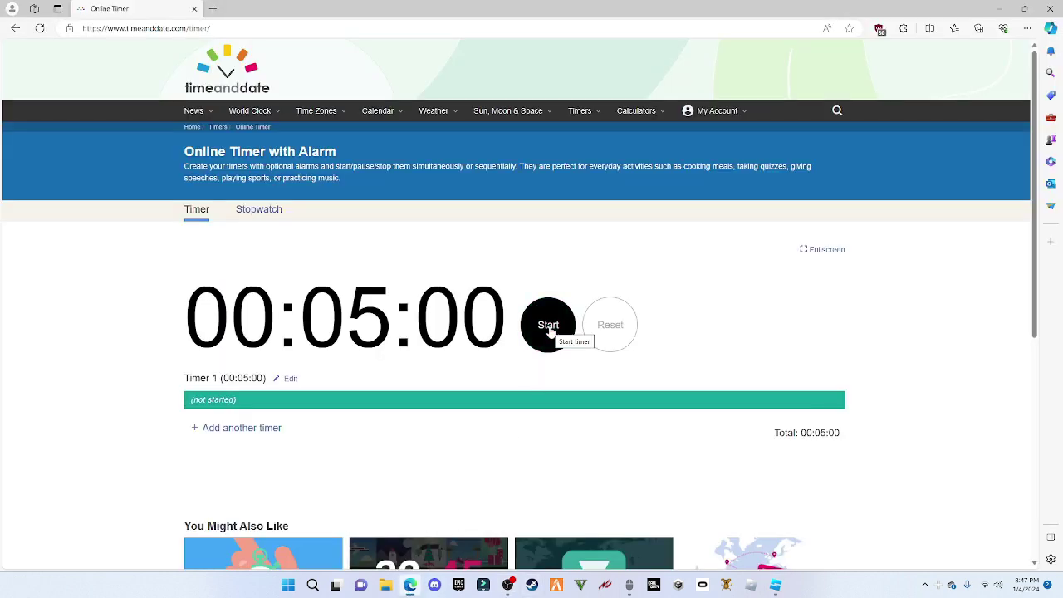
- Switch to Roblox Studio, search the toolbox models for "border" and insert the Low Poly Border model
left_click(775, 585)
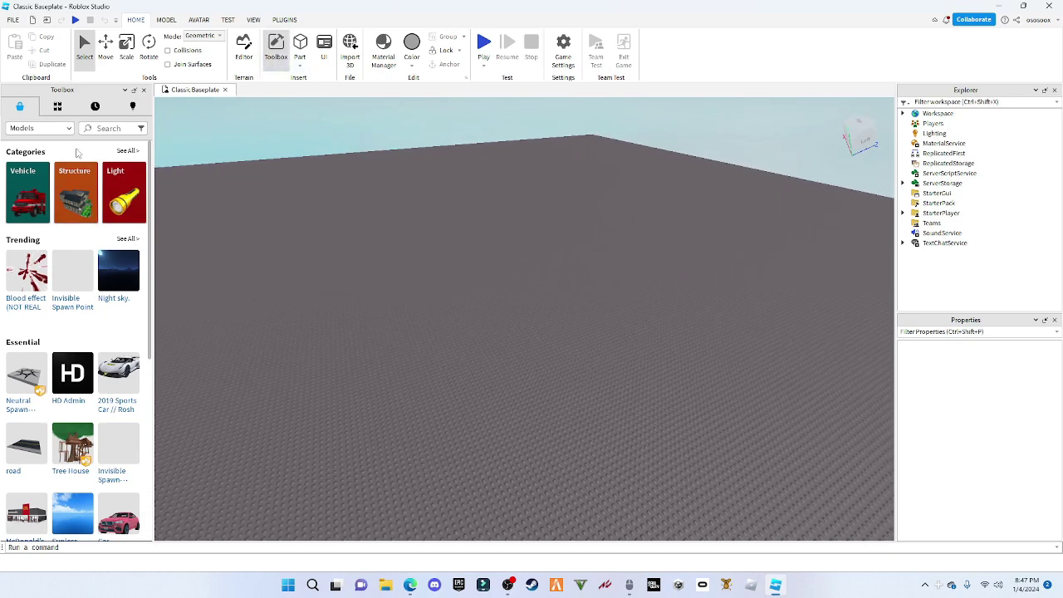
left_click(107, 129)
type("border")
key("Return")
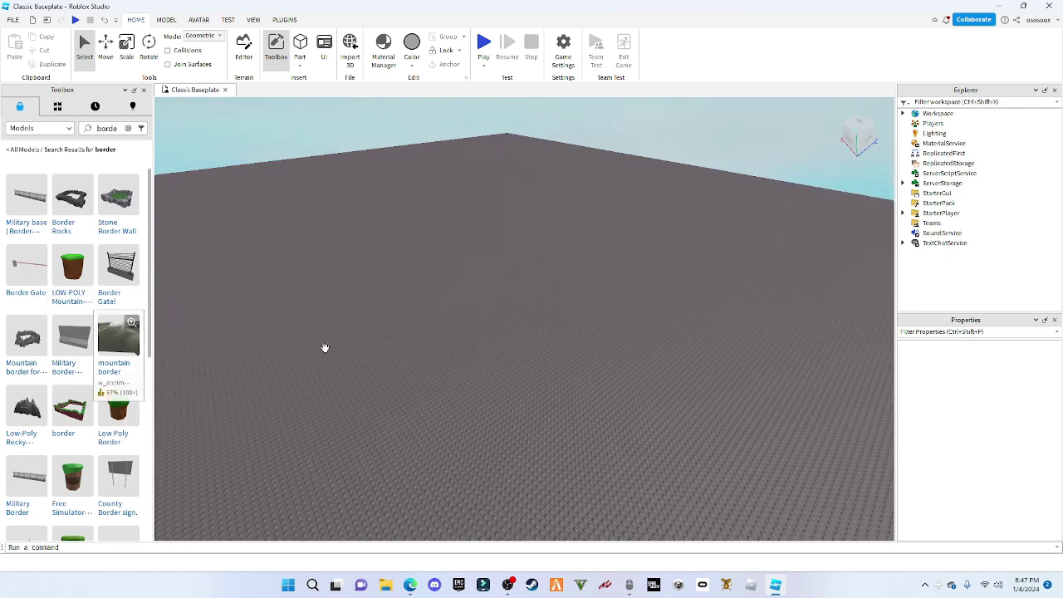
left_click(118, 411)
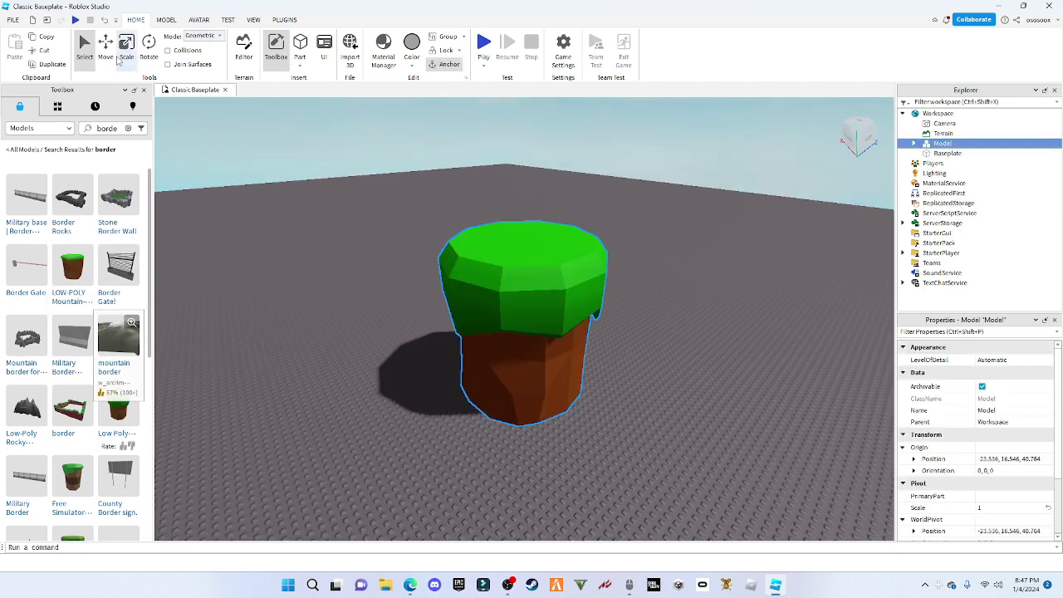
- Enlarge the inserted border pillar to a scale of about 2.9 and position it on the baseplate
left_click_drag(524, 223, 545, 216)
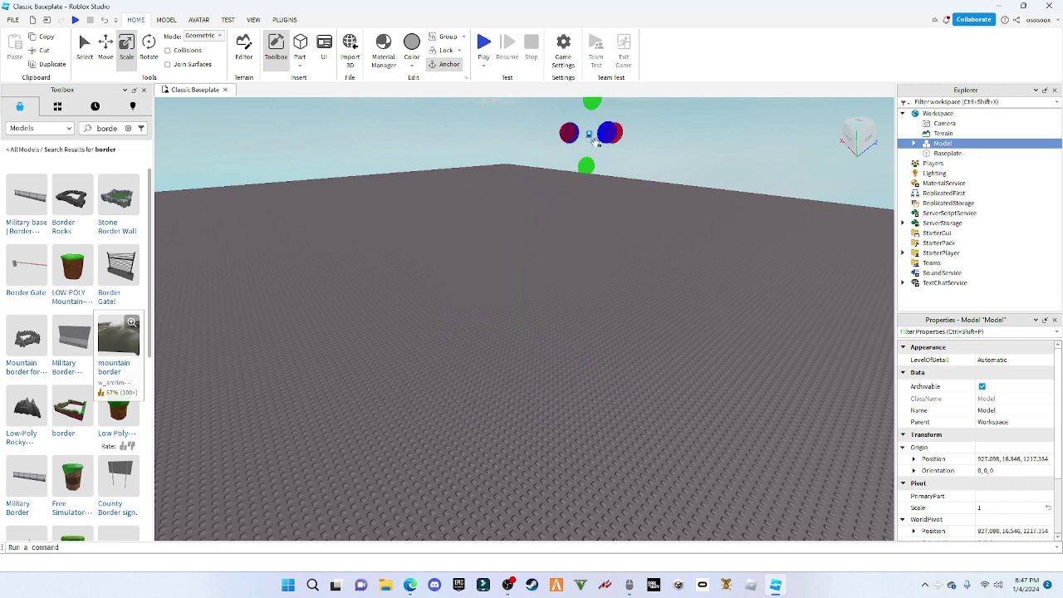
left_click_drag(587, 178, 380, 387)
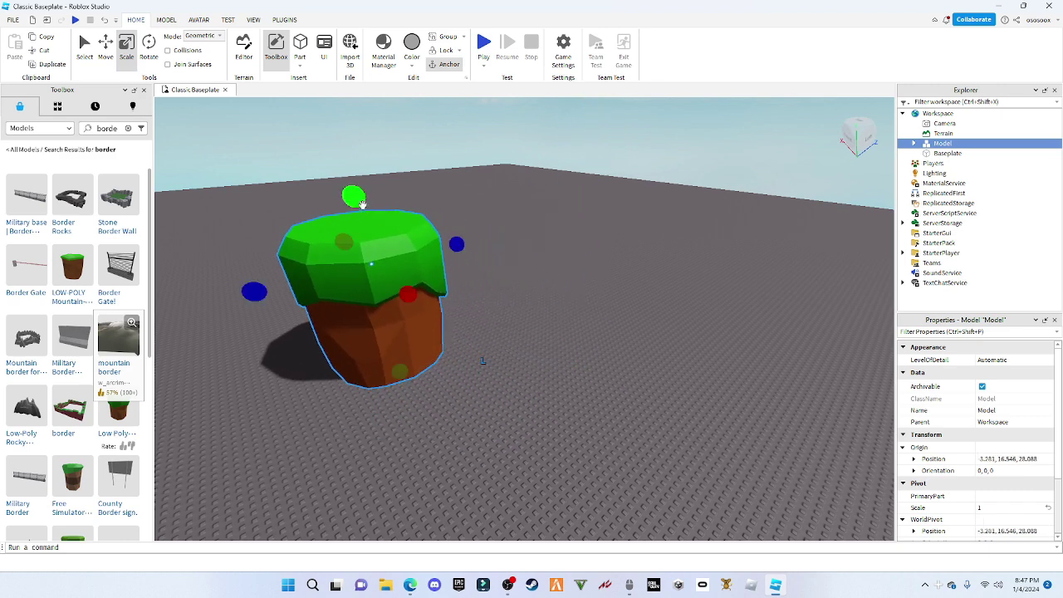
left_click_drag(361, 202, 349, 151)
scroll(427, 238, "down", 5)
right_click_drag(427, 237, 516, 243)
scroll(516, 243, "down", 2)
left_click_drag(516, 241, 515, 180)
left_click_drag(504, 287, 419, 311)
- Duplicate the large pillar beside the original and shrink the copy to a scale of about 2.07
key("ctrl+d")
key("ctrl+d")
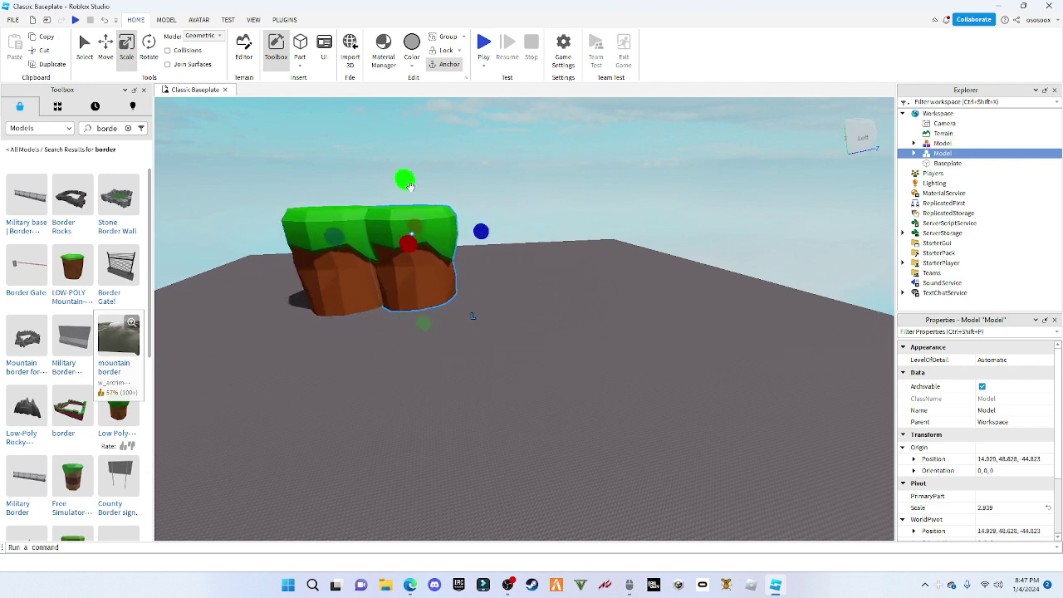
left_click_drag(410, 185, 409, 232)
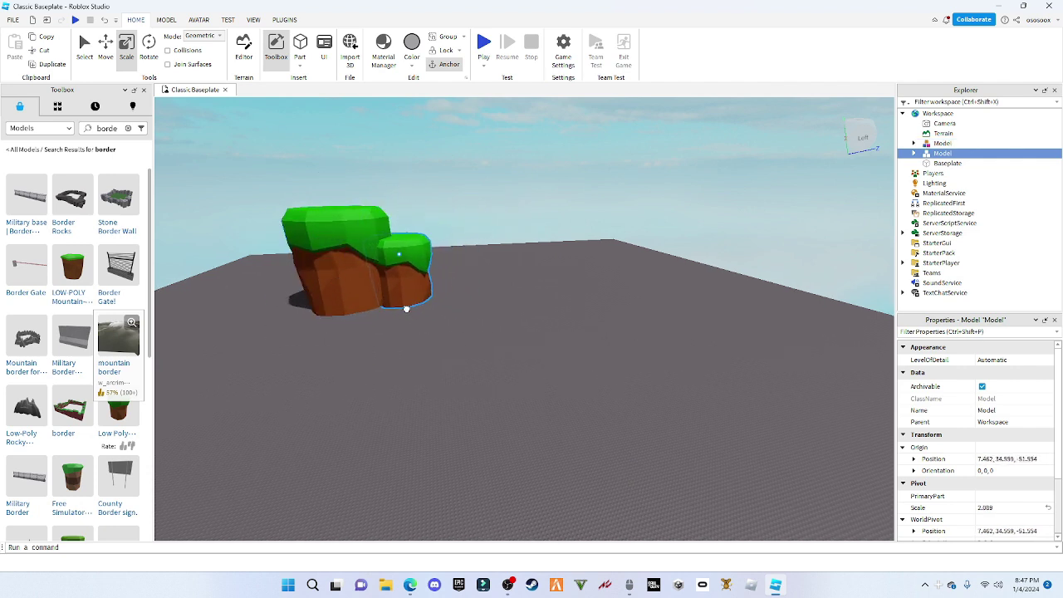
- Duplicate the small pillar, enlarge the copy to a scale of about 2.85 and set it next in the row
key("ctrl+d")
left_click_drag(404, 298, 443, 296)
left_click_drag(437, 210, 434, 184)
left_click_drag(449, 282, 452, 287)
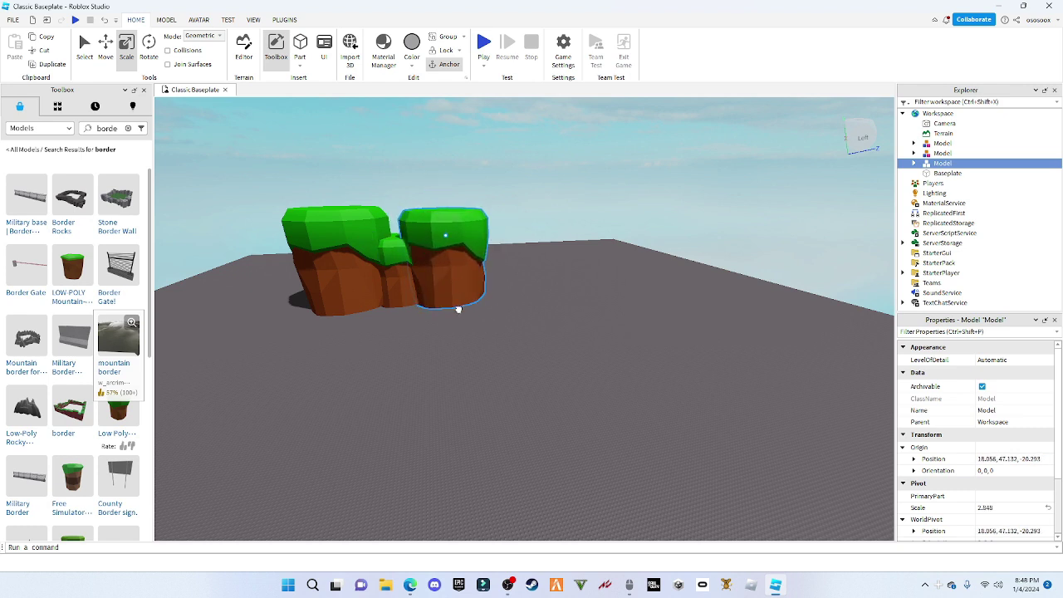
- Duplicate the three pillars and place the copies at the end of the row to extend the border
left_click(349, 285)
left_click(399, 283, "ctrl")
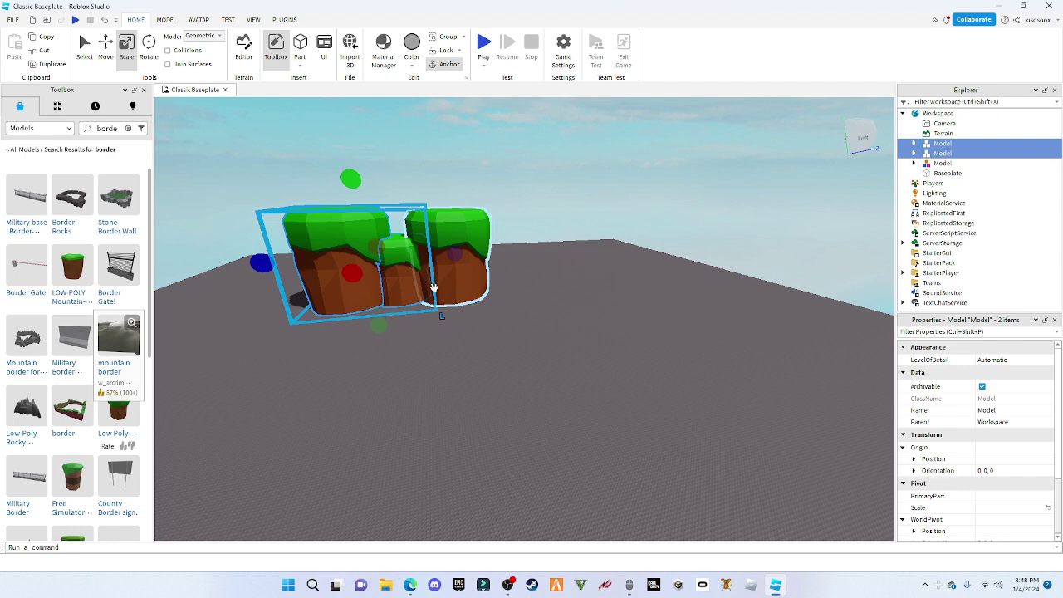
left_click(465, 287)
left_click(424, 288, "ctrl")
left_click(389, 289, "ctrl")
left_click(359, 289, "ctrl")
left_click(437, 289, "ctrl")
key("ctrl+d")
key("ctrl+d")
left_click_drag(401, 283, 565, 295)
left_click_drag(559, 241, 464, 282)
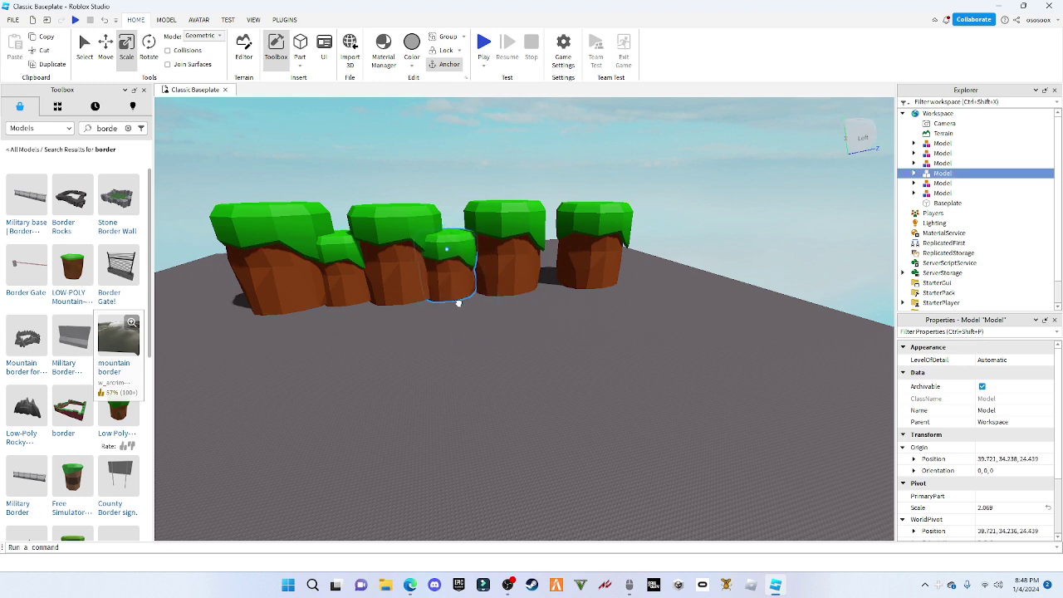
- Duplicate the small pillar and move it and a large pillar forward at the row's end to turn the border's corner
left_click_drag(570, 273, 606, 370)
key("ctrl+d")
left_click(479, 323)
left_click(454, 275)
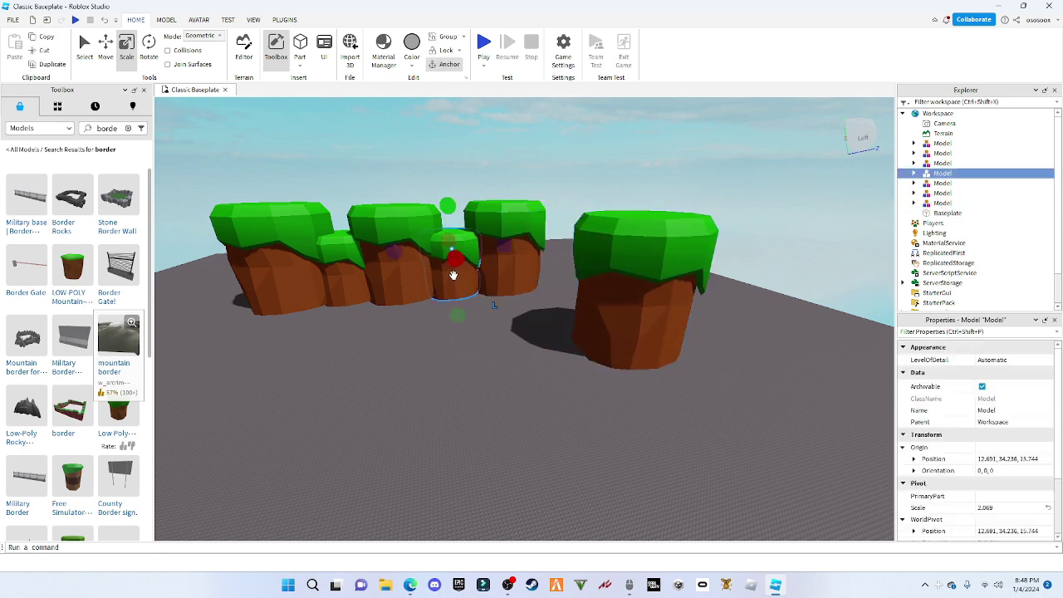
key("ctrl+d")
left_click(451, 313)
left_click_drag(466, 281, 533, 308)
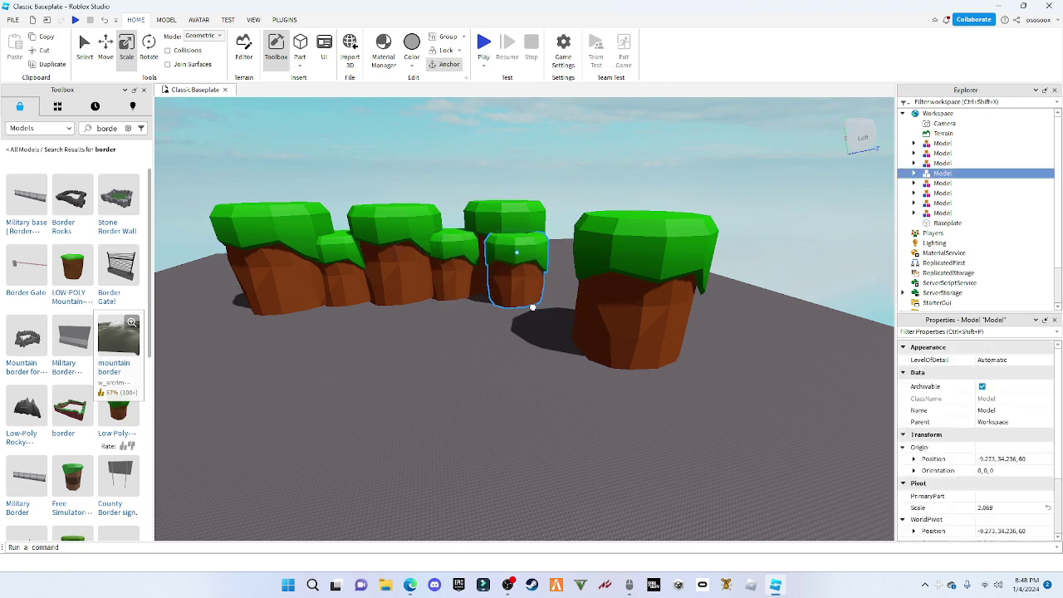
left_click_drag(586, 337, 522, 332)
- Arrange the large and small pillars in a line along the second side of the border
right_click_drag(522, 332, 539, 349)
key("w")
key("s")
left_click_drag(423, 366, 428, 397)
left_click_drag(494, 359, 621, 391)
left_click_drag(362, 359, 476, 388)
right_click_drag(421, 406, 421, 406)
key("w")
left_click_drag(420, 406, 484, 418)
left_click(468, 443)
mouse_move(648, 420)
left_mouse_down()
mouse_move(577, 404)
mouse_move(508, 426)
mouse_move(486, 417)
mouse_move(524, 448)
mouse_move(573, 425)
mouse_move(503, 417)
mouse_move(505, 406)
left_mouse_up()
- Duplicate a small pillar, fit it between the large pillars and tuck in the small pillar ending the second side
left_click(533, 470)
left_click(472, 398)
left_click(492, 434)
key("ctrl+d")
left_click_drag(575, 390, 469, 388)
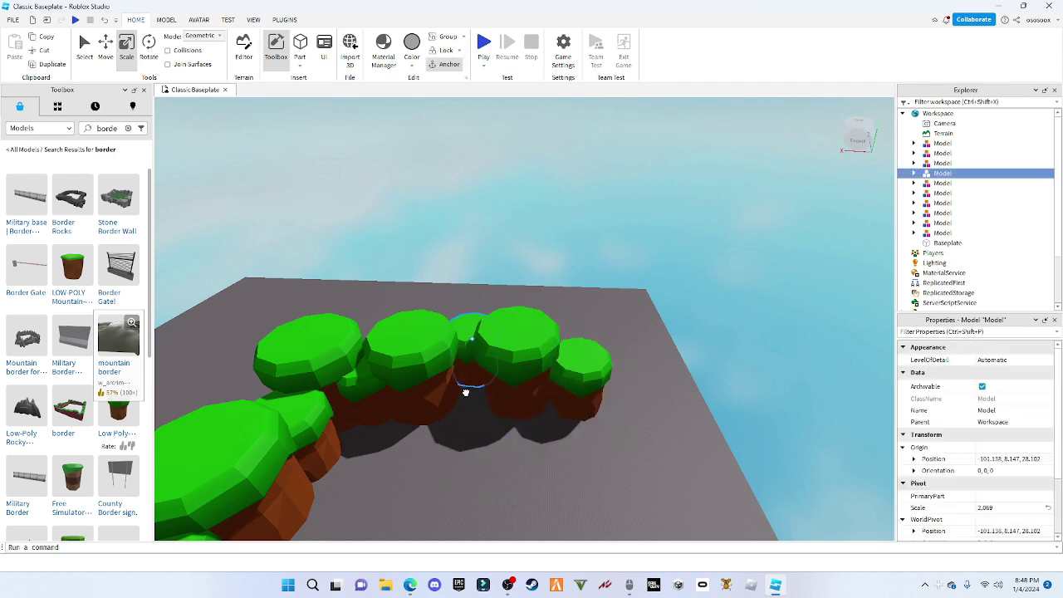
left_click_drag(570, 378, 555, 405)
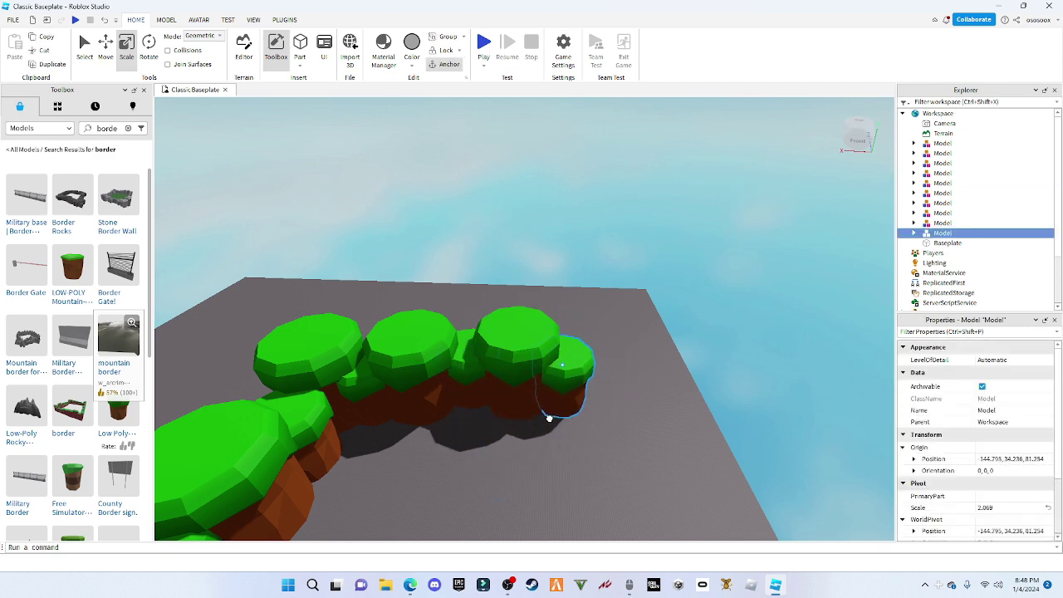
- Duplicate a selected group of pillars from the first side and place the reoriented copies as the border's opposite side
right_click_drag(768, 331, 481, 315)
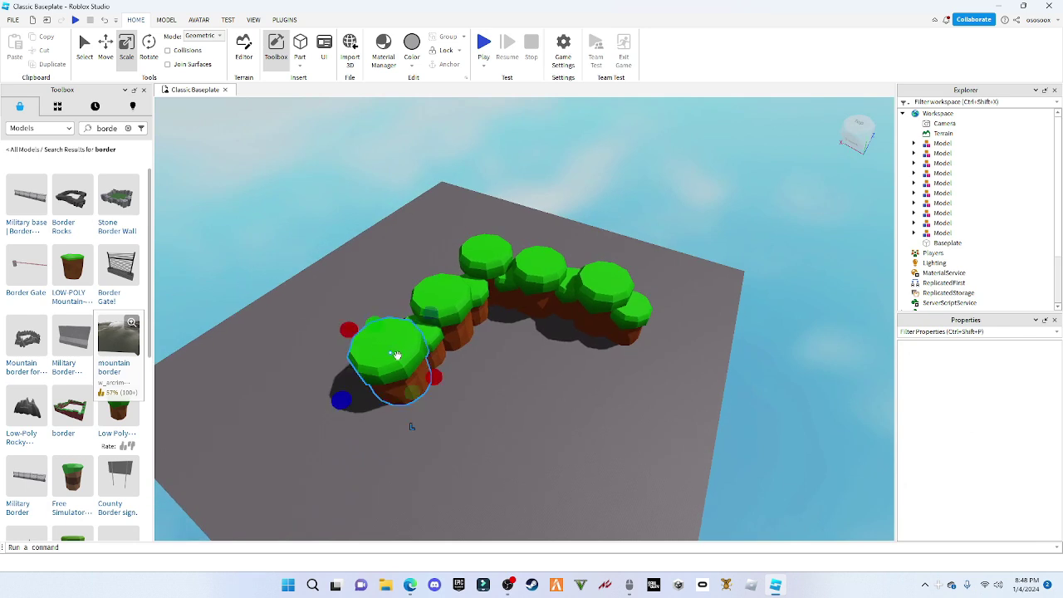
left_click(441, 343)
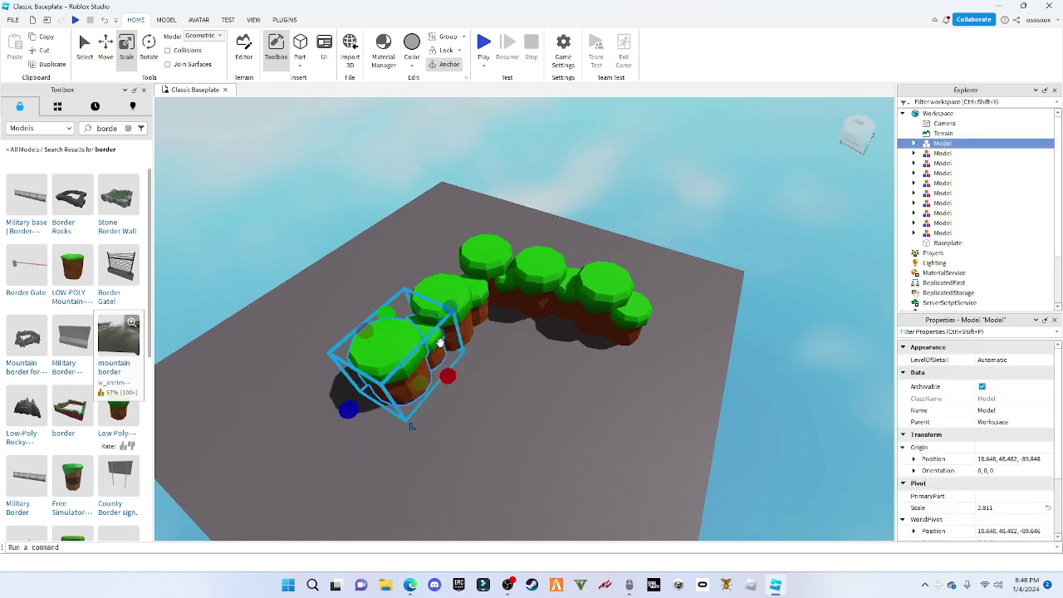
left_click(490, 278, "ctrl")
left_click(441, 305, "ctrl")
key("ctrl+d")
left_click_drag(436, 311, 498, 462)
key("t")
key("r")
key("t")
key("r")
key("t")
- Duplicate the small pillar at the end of the second side and place the copy along the opposite side
left_click(569, 356)
left_click(637, 325)
key("ctrl+d")
left_click_drag(636, 325, 456, 414)
- Delete the surplus pillar from the border arrangement
key("a")
key("w")
right_click_drag(616, 437, 622, 434)
key("w")
left_click(616, 436)
key("s")
key("w")
left_click(365, 424)
key("Delete")
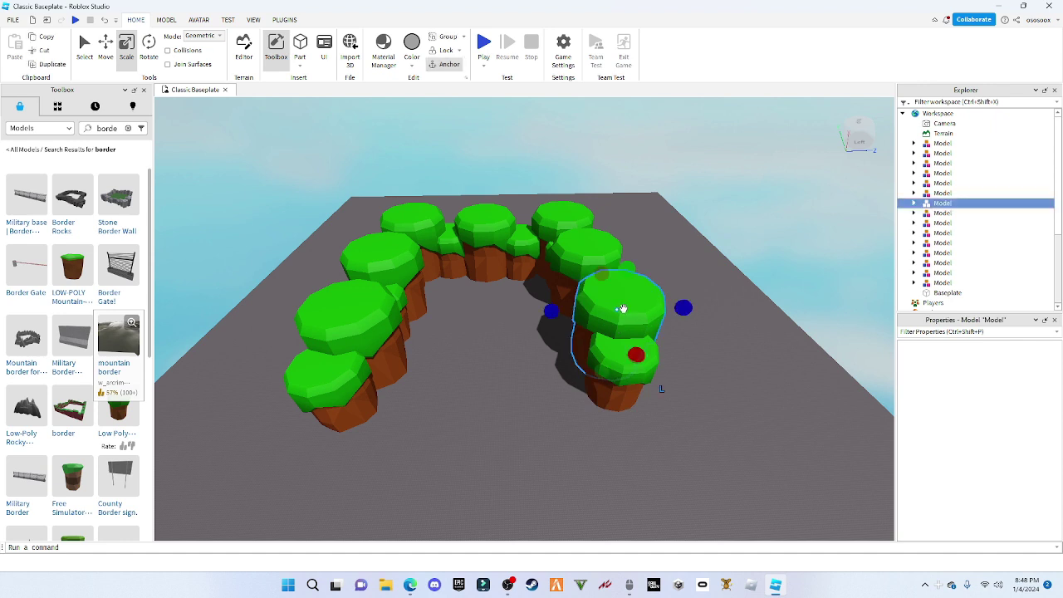
- Duplicate the end large and small pillars and place the copies side by side to start the fourth side
left_click(622, 308)
left_click_drag(621, 308, 567, 405)
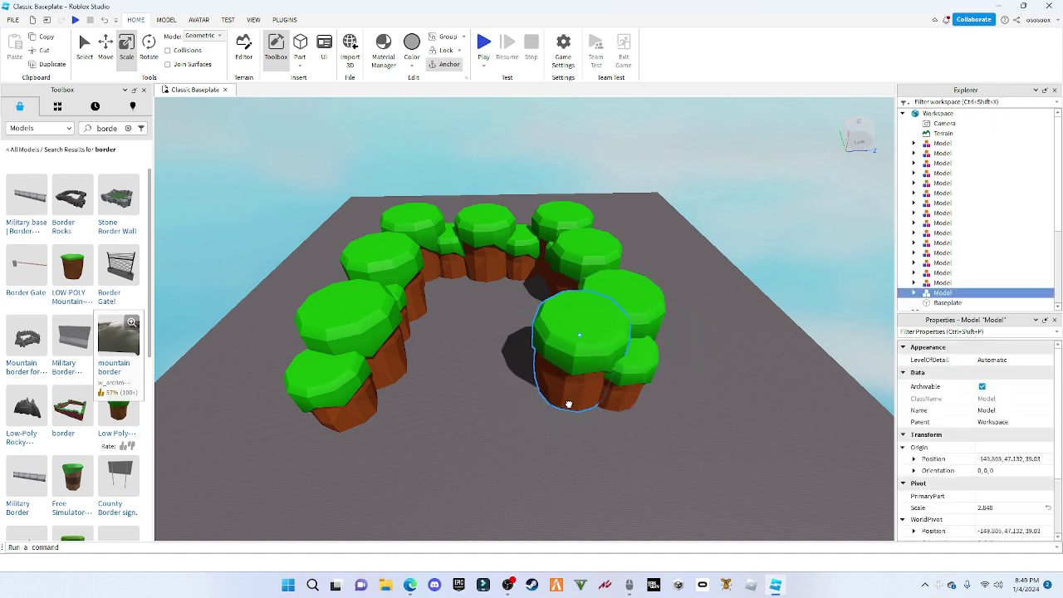
left_click(634, 378)
key("ctrl+d")
left_click_drag(629, 379, 538, 416, "ctrl")
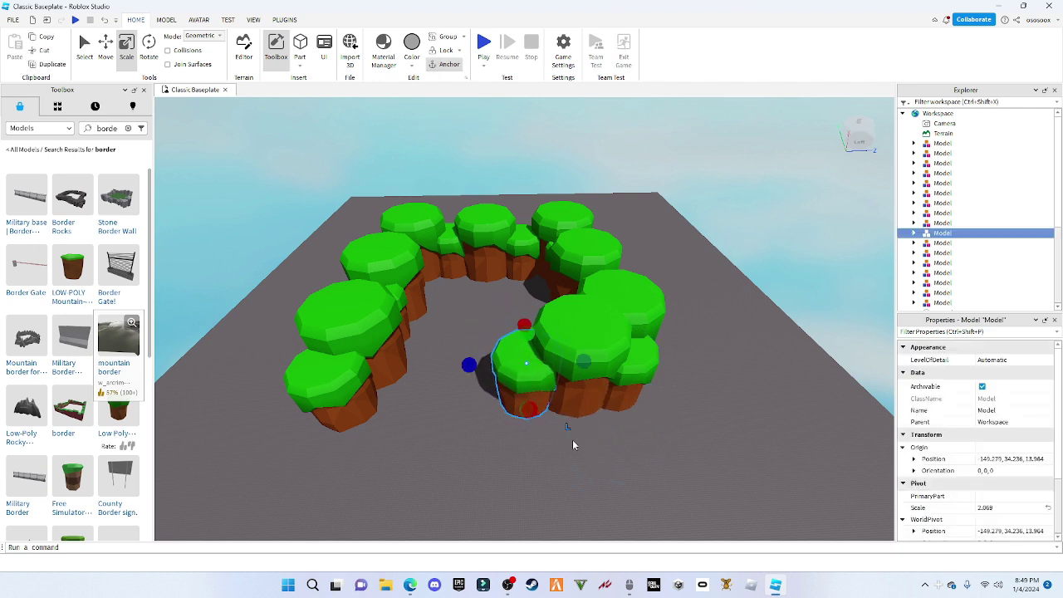
- Duplicate another large and small pillar and place the copies to continue the fourth side toward the open corner
left_click(606, 342)
key("ctrl+d")
left_click_drag(606, 342, 479, 423)
left_click(530, 385)
key("ctrl+d")
key("a")
left_click_drag(529, 386, 459, 424)
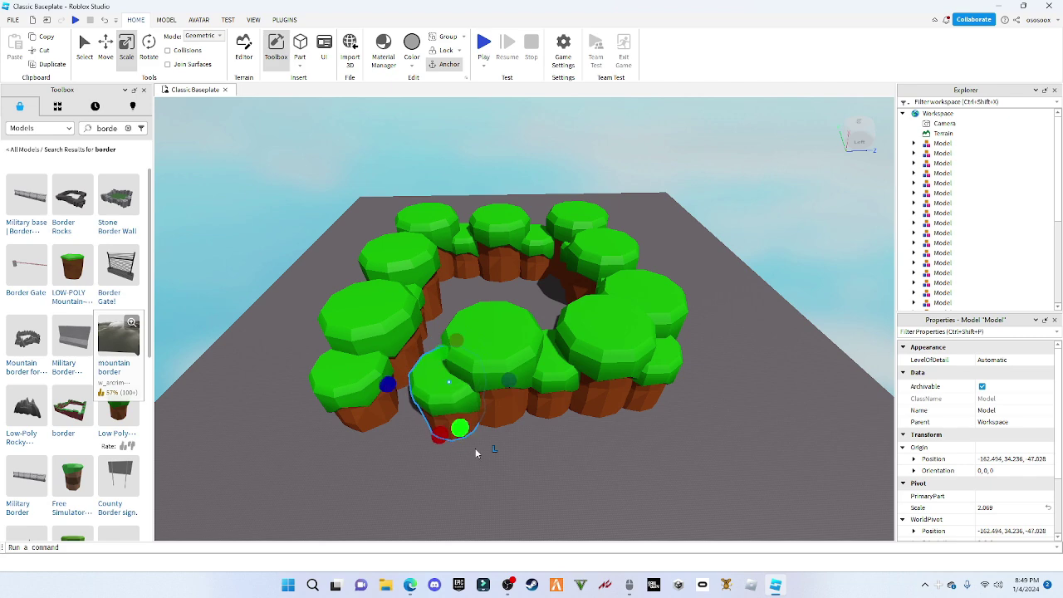
- Duplicate the large pillar and place the copy in the remaining corner gap to close the border ring
left_click(502, 328)
key("ctrl+d")
left_click_drag(503, 336, 510, 468, "ctrl")
left_click(510, 469)
left_click_drag(499, 365, 392, 453)
left_click(447, 483)
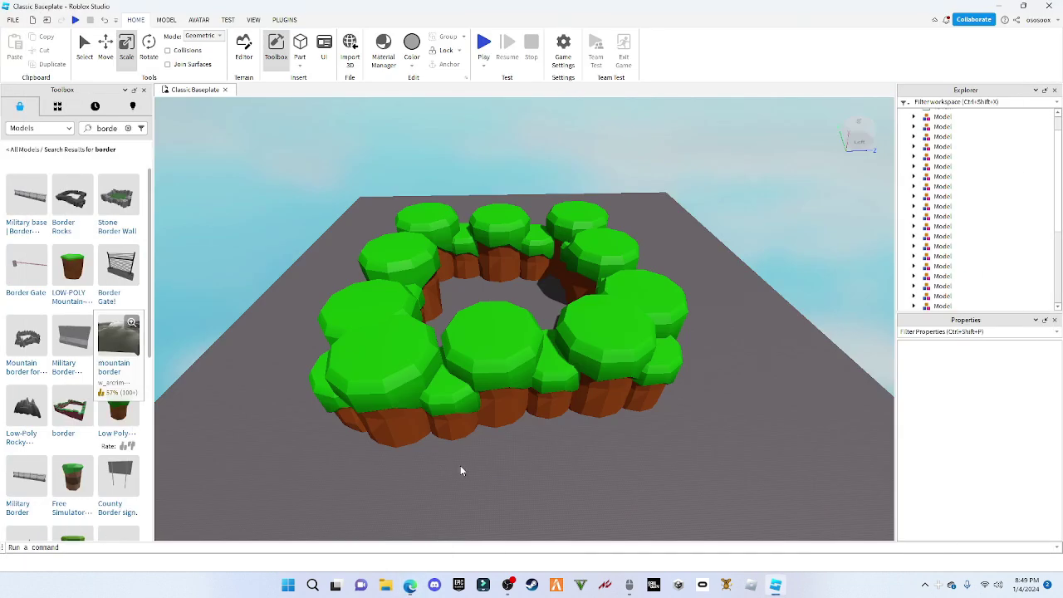
- Select all the border pillars and group them into a single model
scroll(460, 465, "up", 3)
right_click_drag(460, 466, 520, 431)
key("w")
key("s")
scroll(520, 431, "down", 5)
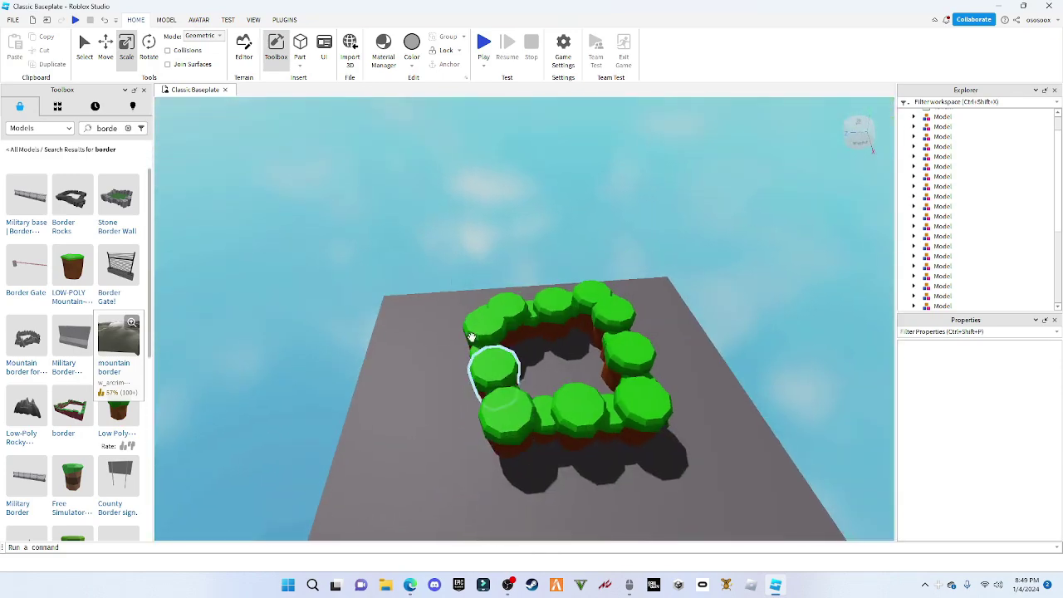
key("ctrl+a")
right_click(572, 403)
left_click(606, 155)
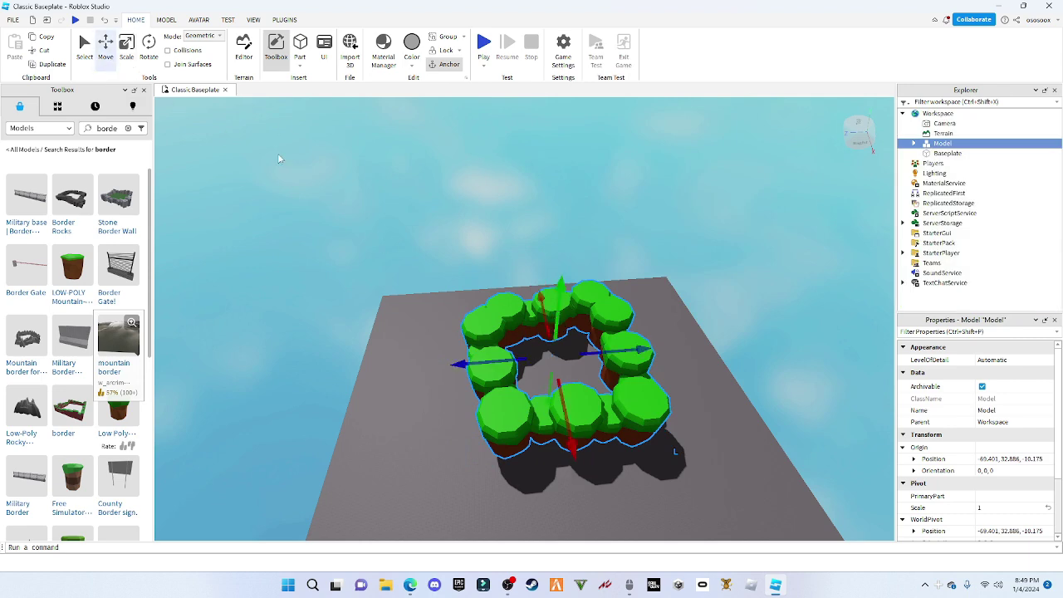
- Lower the grouped border model by about 3 studs into the baseplate
left_click(756, 295)
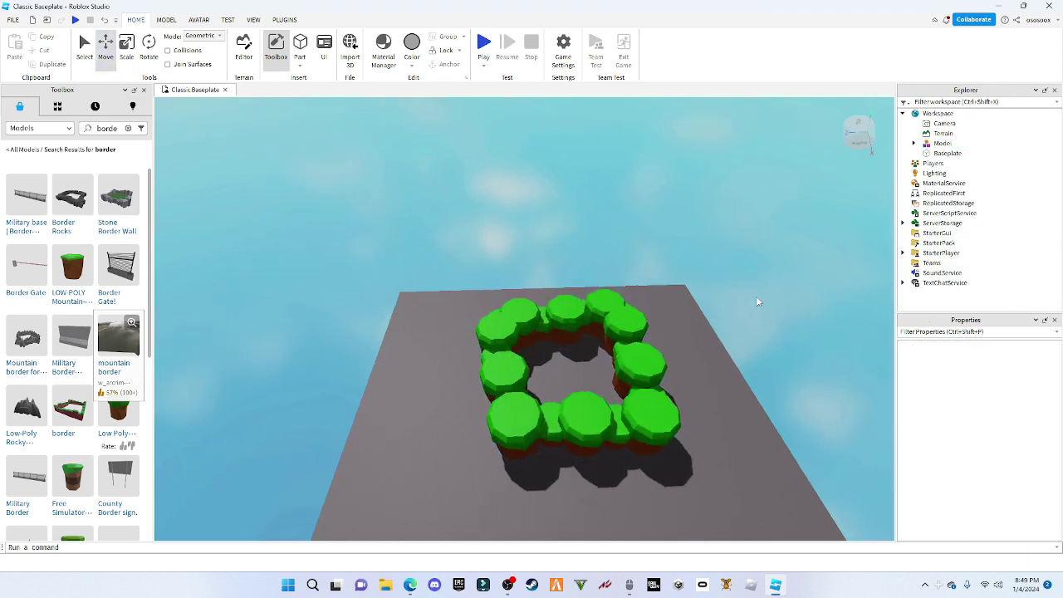
scroll(756, 297, "up", 4)
scroll(756, 297, "up", 10)
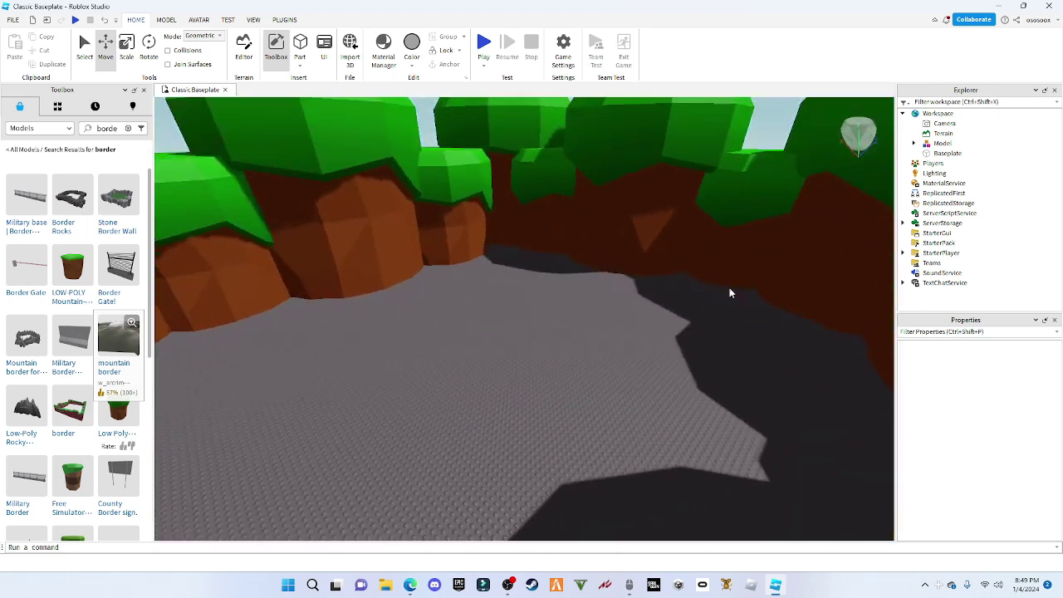
left_click(630, 250)
scroll(630, 250, "down", 3)
left_click_drag(589, 216, 591, 191)
left_click(467, 262)
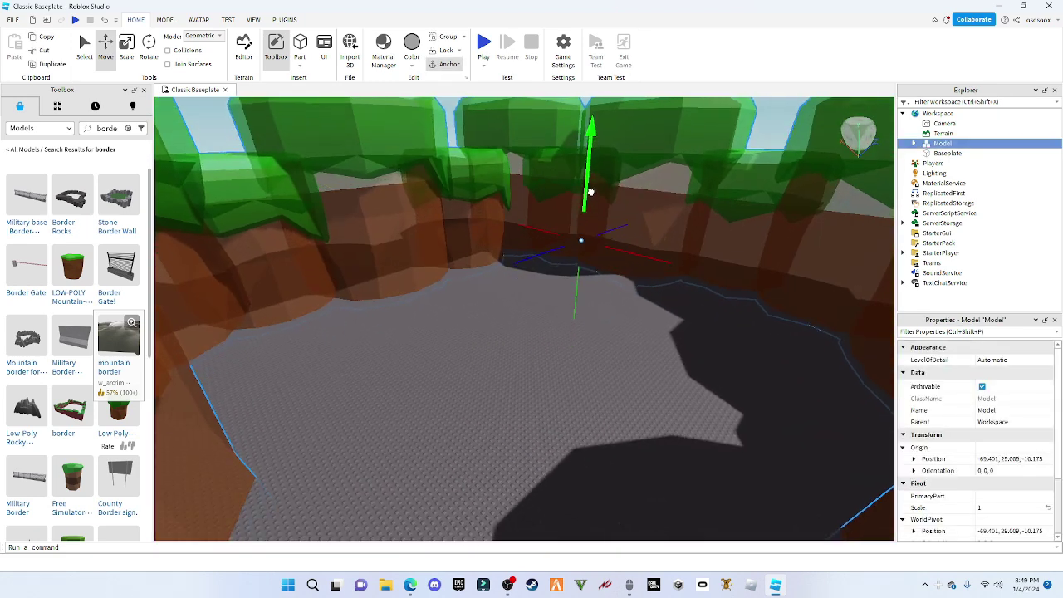
scroll(467, 263, "up", 2)
- Search the toolbox models for "time leaderbored"
left_click(128, 128)
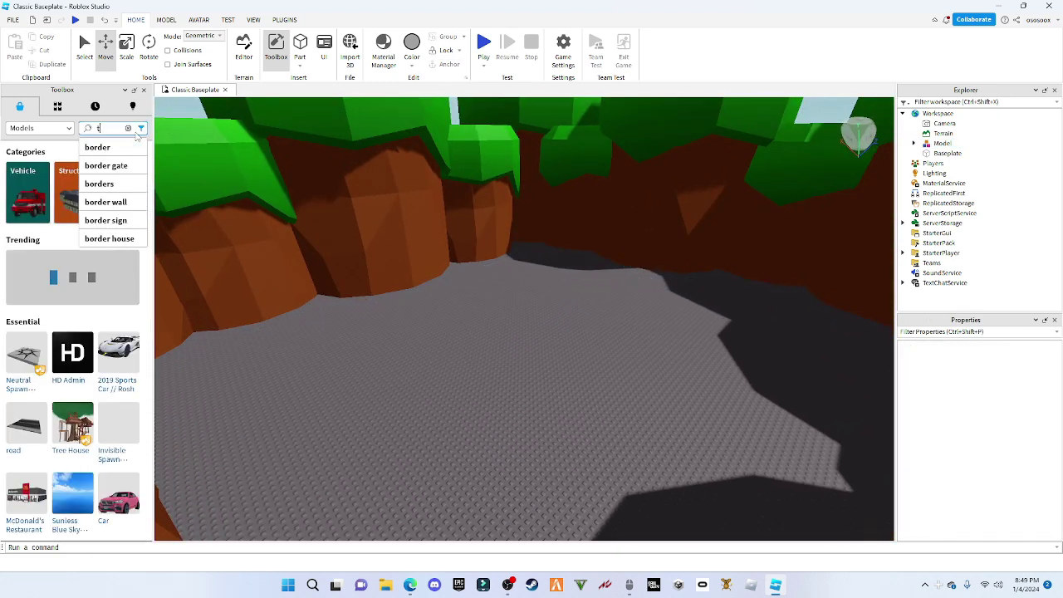
type("time")
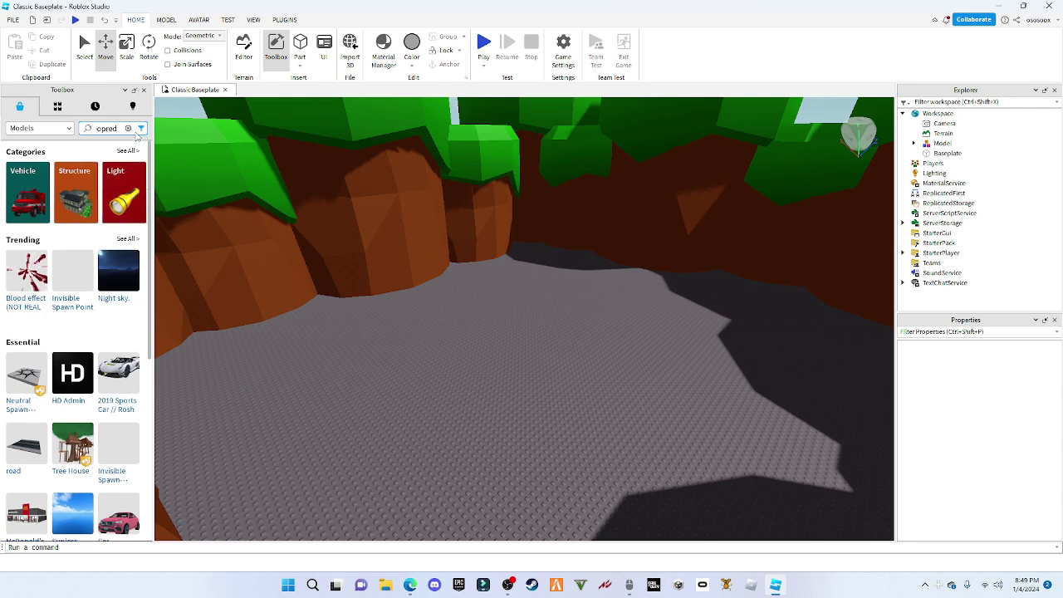
type(" leaderbopred")
key("Return")
left_click(128, 128)
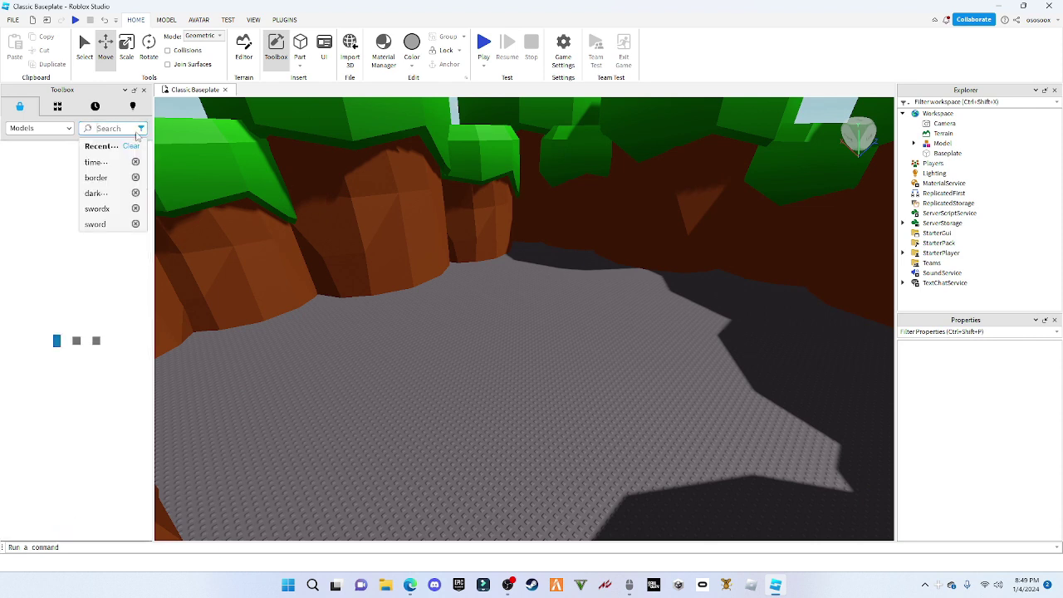
type("time leaderbored")
key("Return")
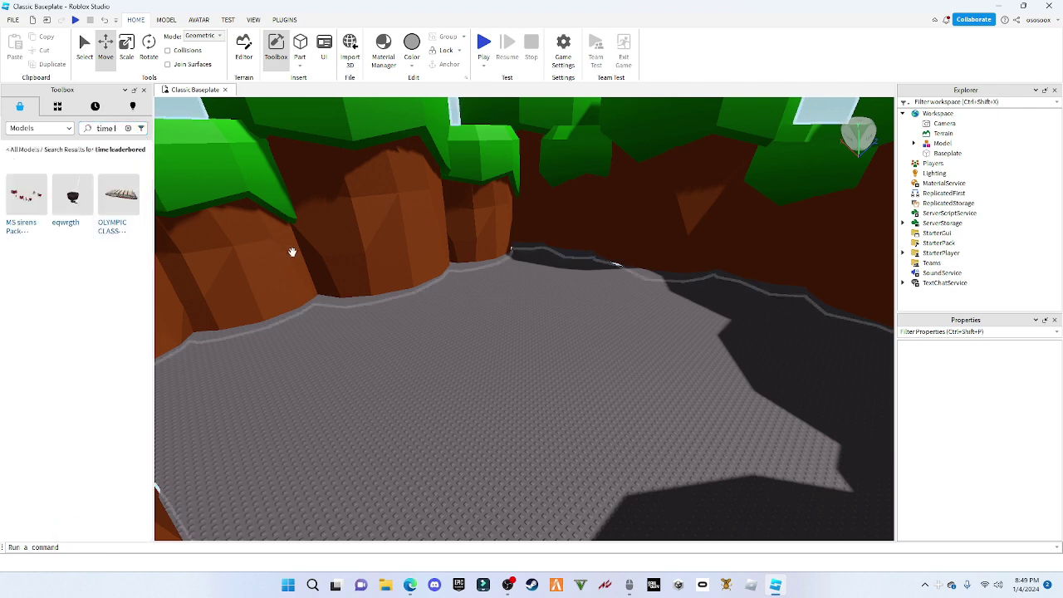
- Search the toolbox models for "leaderbored"
right_click_drag(292, 251, 365, 251)
left_click(138, 133)
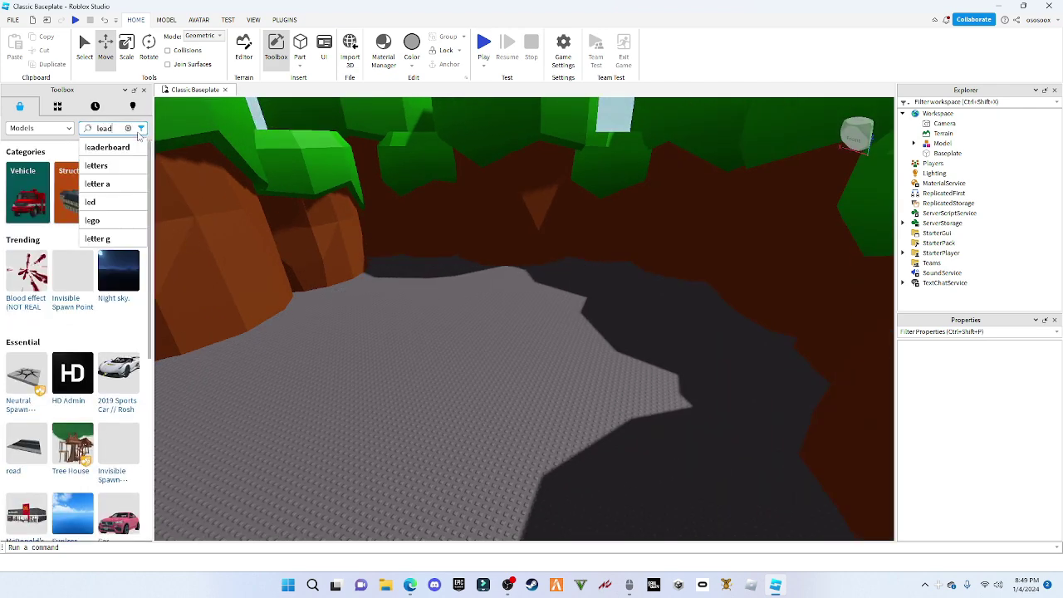
key("Return")
right_click_drag(238, 260, 291, 241)
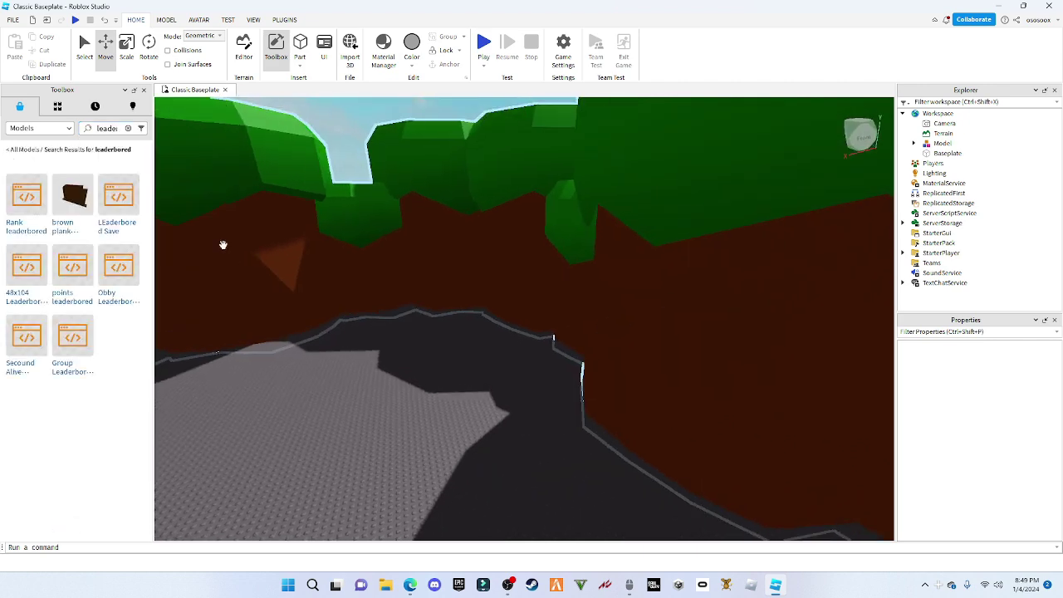
- Search the toolbox models for "leadboard"
left_click(127, 128)
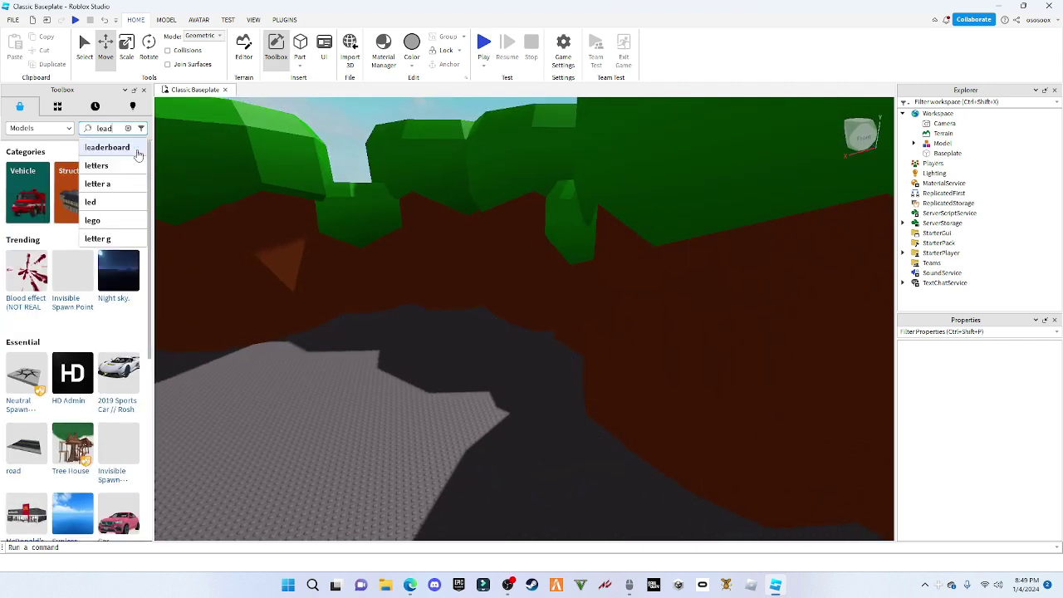
left_click(138, 153)
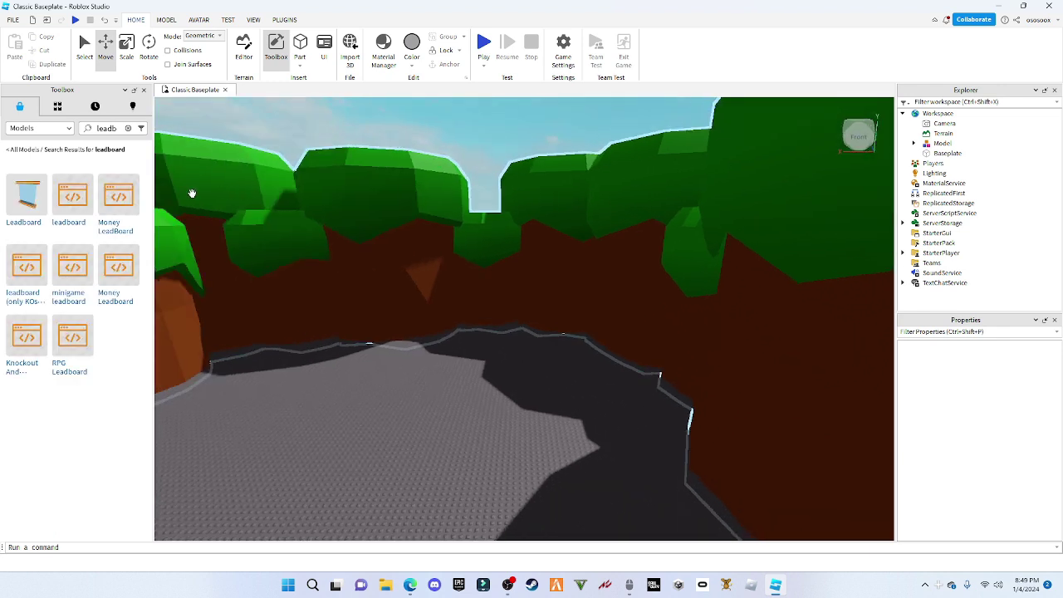
left_click(128, 129)
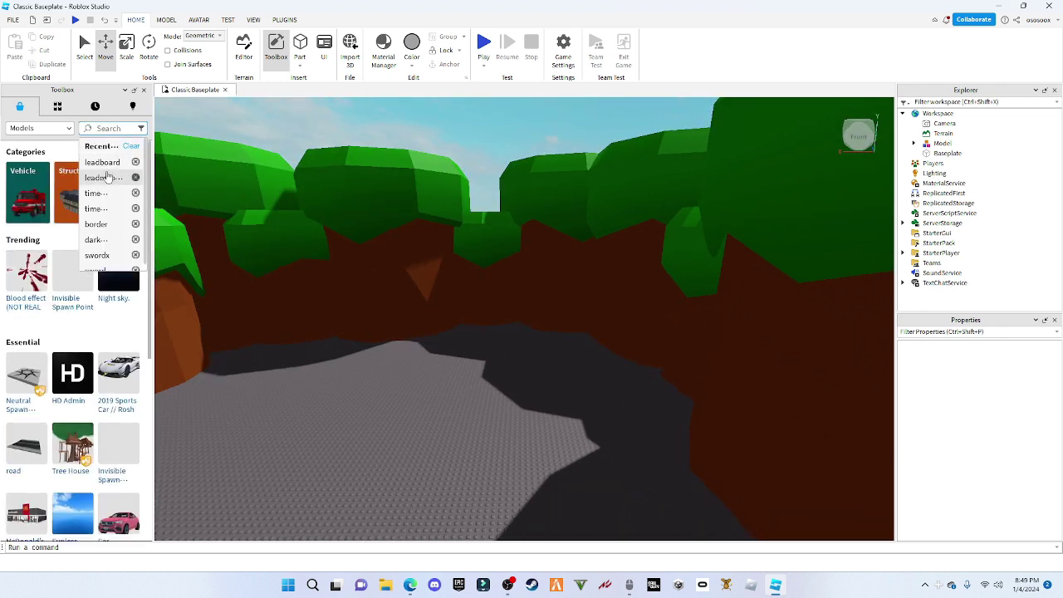
- Search the toolbox for a time played leaderboard and insert the Top Time Played Leaderboard (The Original) model, accepting its script
type("time")
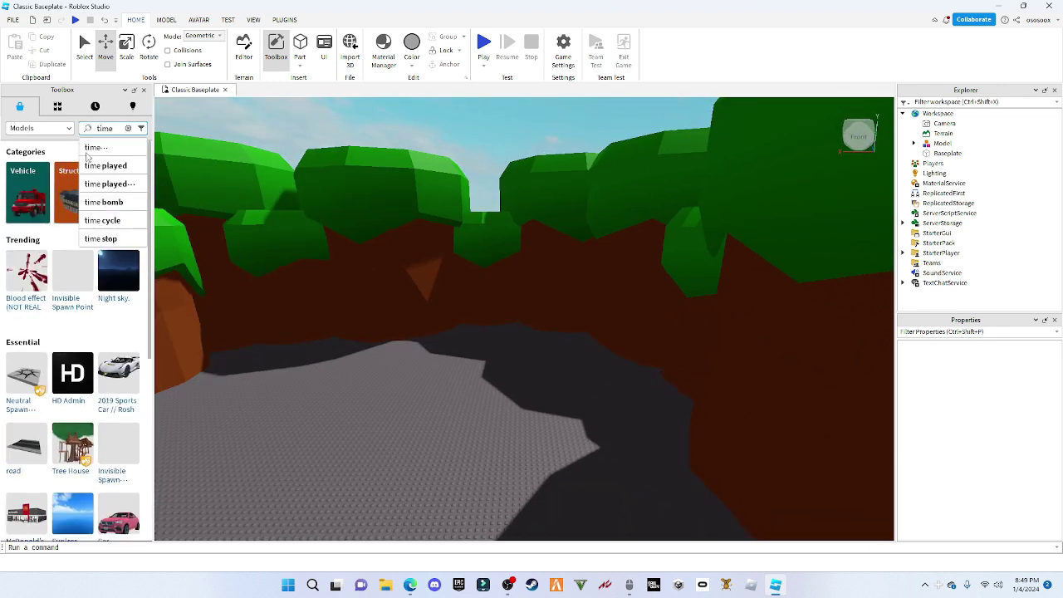
left_click(116, 184)
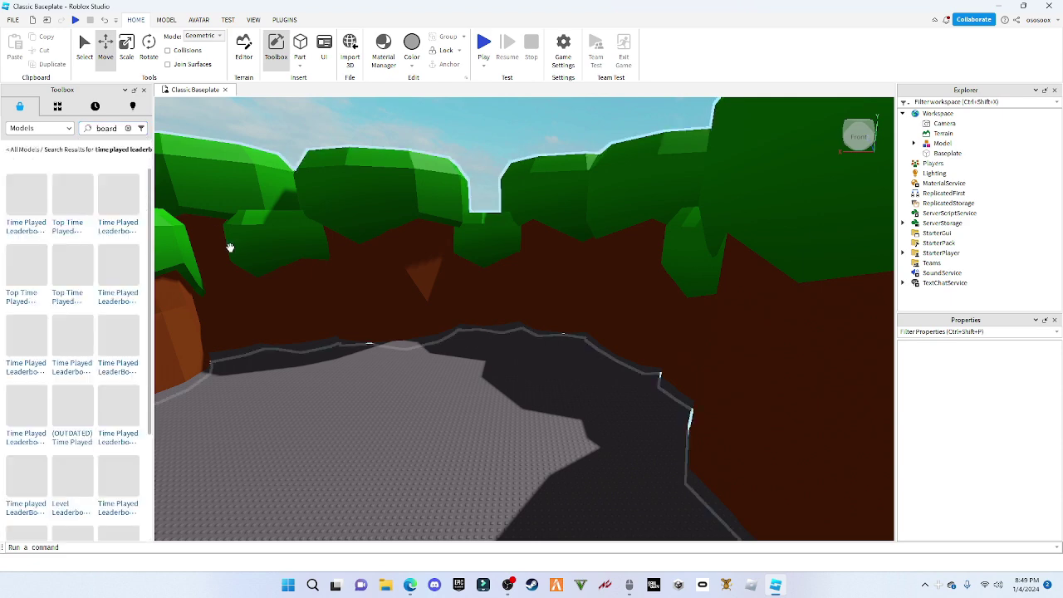
left_click(72, 212)
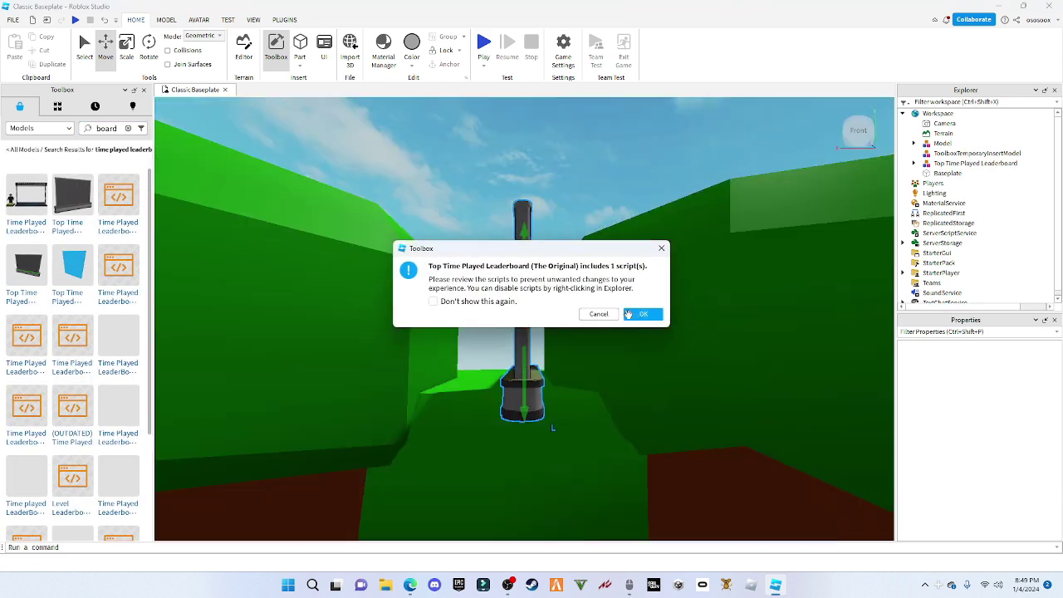
left_click(636, 315)
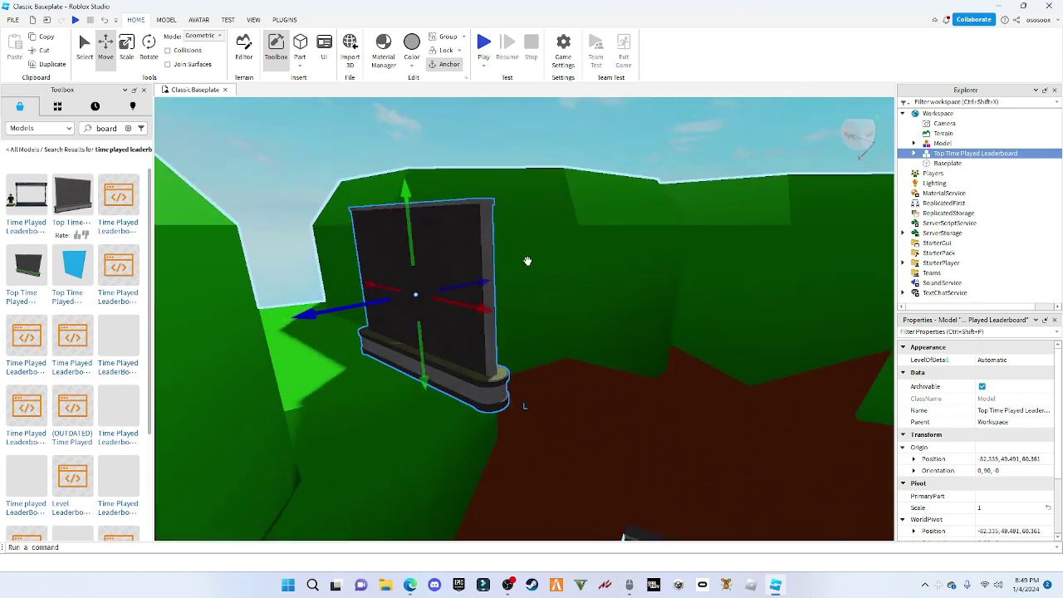
- Rotate the inserted leaderboard upright to face the arena and place it in front of the border wall
left_click_drag(455, 245, 482, 335)
right_click_drag(455, 245, 482, 335)
mouse_move(482, 335)
left_mouse_down()
mouse_move(529, 349)
mouse_move(474, 354)
left_mouse_up()
key("t")
right_click_drag(520, 353, 475, 354)
key("r")
left_click_drag(475, 354, 424, 220)
- Scale the leaderboard model up to about 2.9 times its original size
left_click(126, 50)
key("s")
key("d")
left_click_drag(432, 357, 479, 361)
left_click(524, 390)
scroll(524, 389, "up", 6)
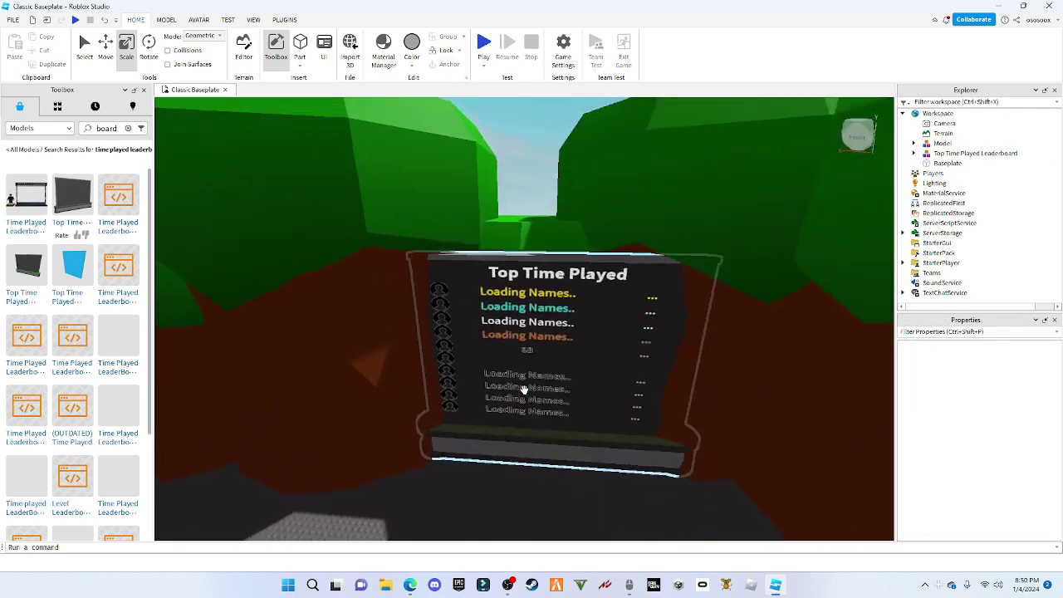
right_click_drag(524, 389, 524, 390)
key("w")
key("s")
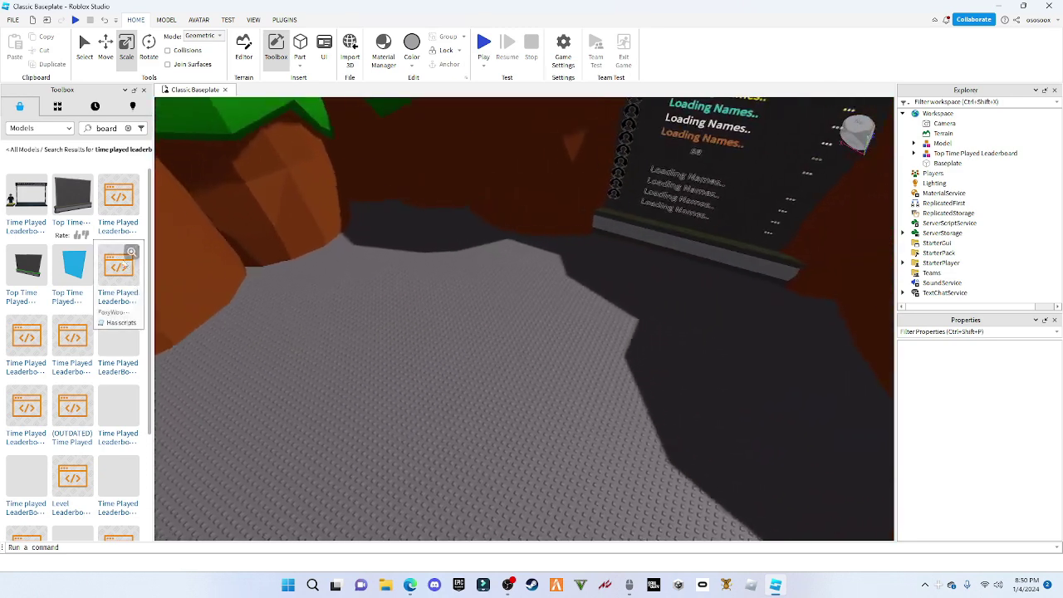
- Insert the script-only Time Played Leaderboard item from the toolbox results, accepting its scripts
left_click_drag(109, 213, 538, 333)
left_click(637, 314)
right_click_drag(551, 320, 467, 389)
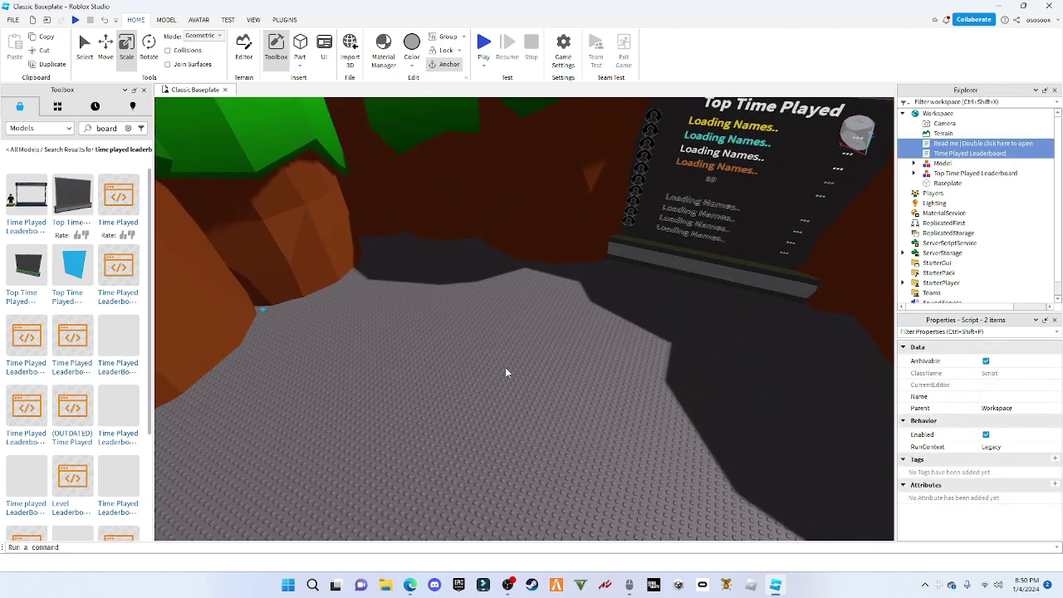
- Open the read-me and Time Played Leaderboard scripts to examine the setup instructions
right_click(977, 142)
left_click(947, 146)
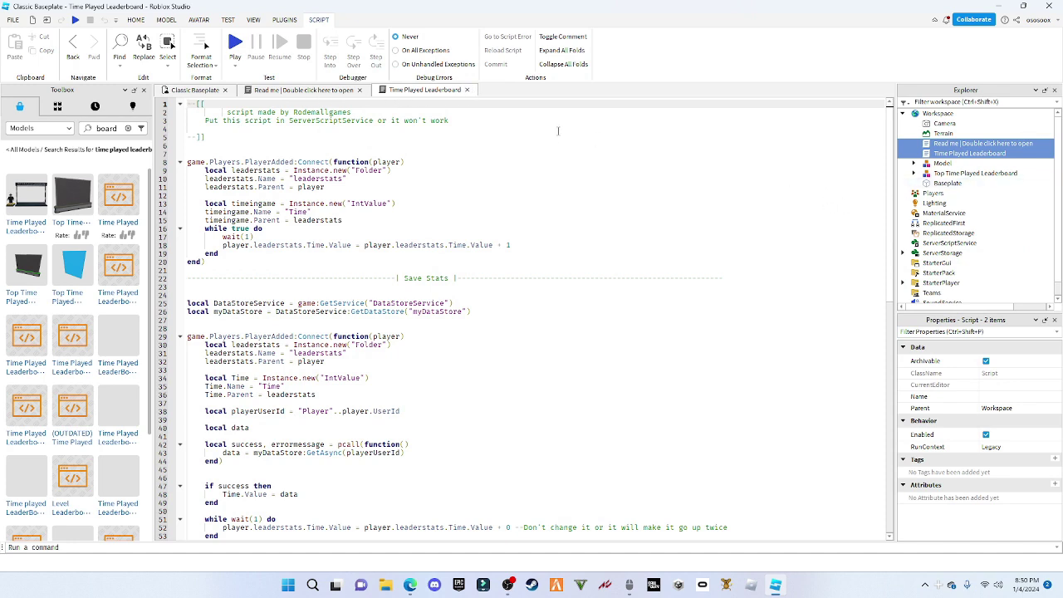
left_click(467, 90)
- Move the Time Played Leaderboard script into ServerScriptService and return to the 3D scene
left_click_drag(953, 148, 925, 154)
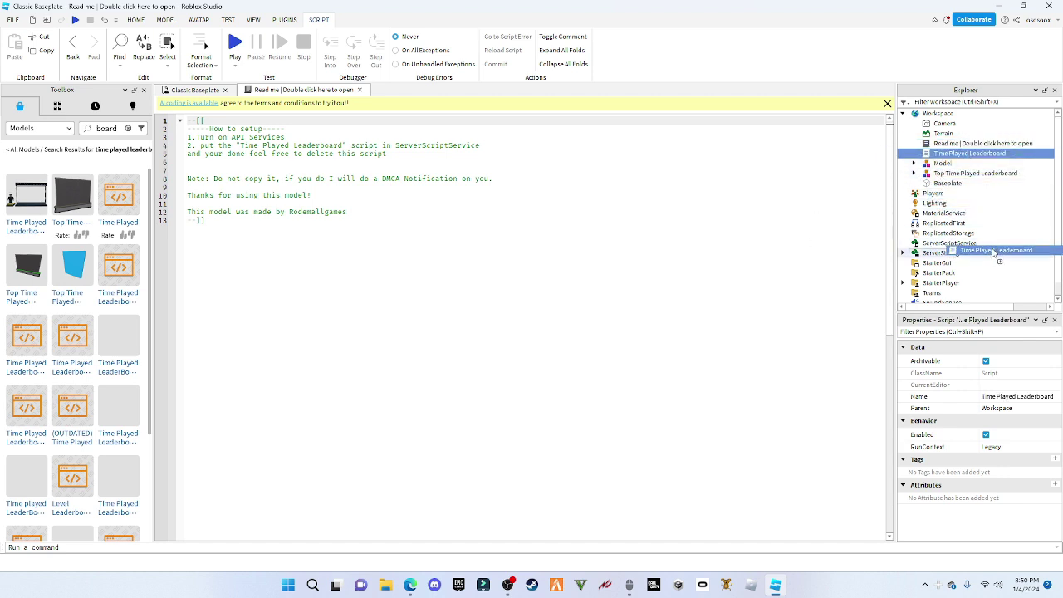
left_click_drag(983, 242, 981, 244)
left_click(196, 90)
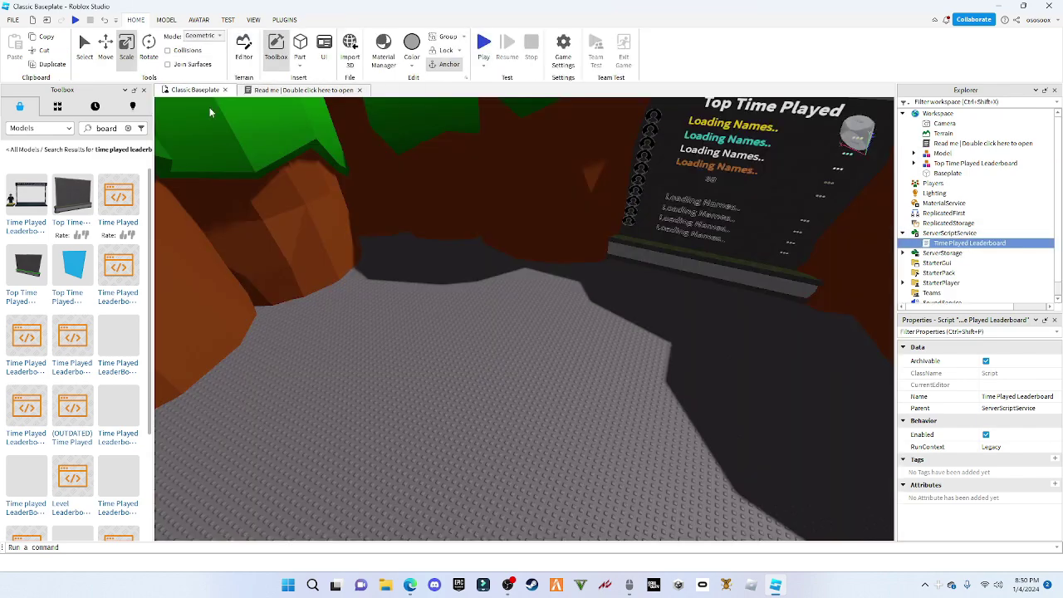
- Insert a part on the arena floor and widen it symmetrically in one direction
left_click(466, 313)
scroll(467, 313, "down", 5)
right_click_drag(453, 108, 517, 219)
scroll(517, 219, "down", 3)
left_click(300, 43)
left_click_drag(550, 317, 841, 327, "ctrl")
- Duplicate the floor part and stretch the copy symmetrically so it covers the ground inside the pillar border
key("ctrl+d")
scroll(560, 310, "up", 5)
right_click_drag(562, 311, 562, 312)
scroll(561, 312, "down", 5)
left_click_drag(573, 314, 740, 316, "ctrl")
scroll(501, 357, "down", 4)
right_click_drag(502, 361, 500, 357)
left_click_drag(500, 358, 462, 374)
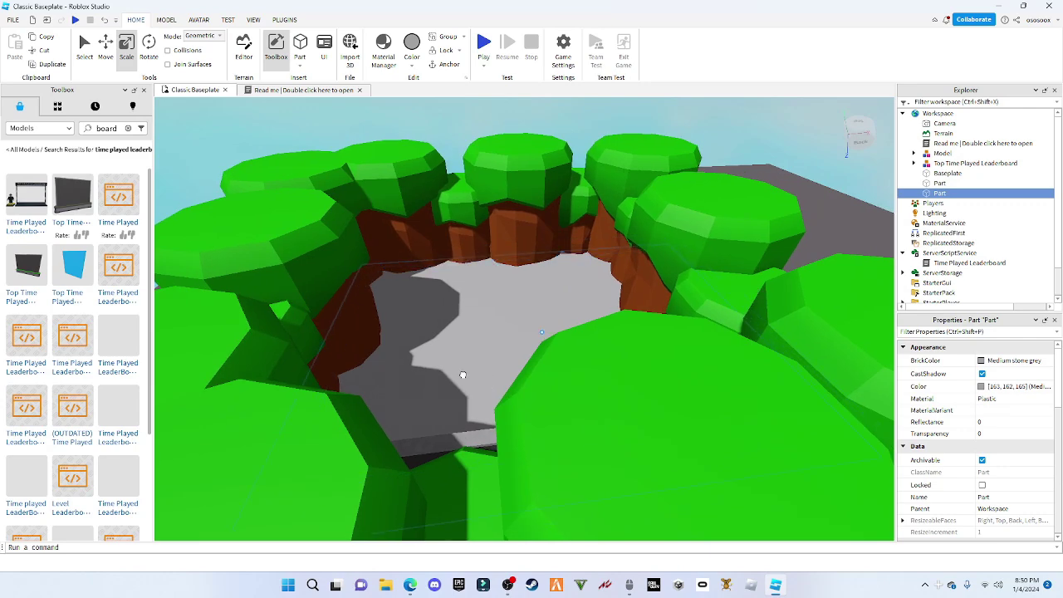
scroll(449, 362, "down", 2)
left_click(232, 161)
- Search the toolbox models for "skybox" and insert the Sunless sky
left_click(129, 129)
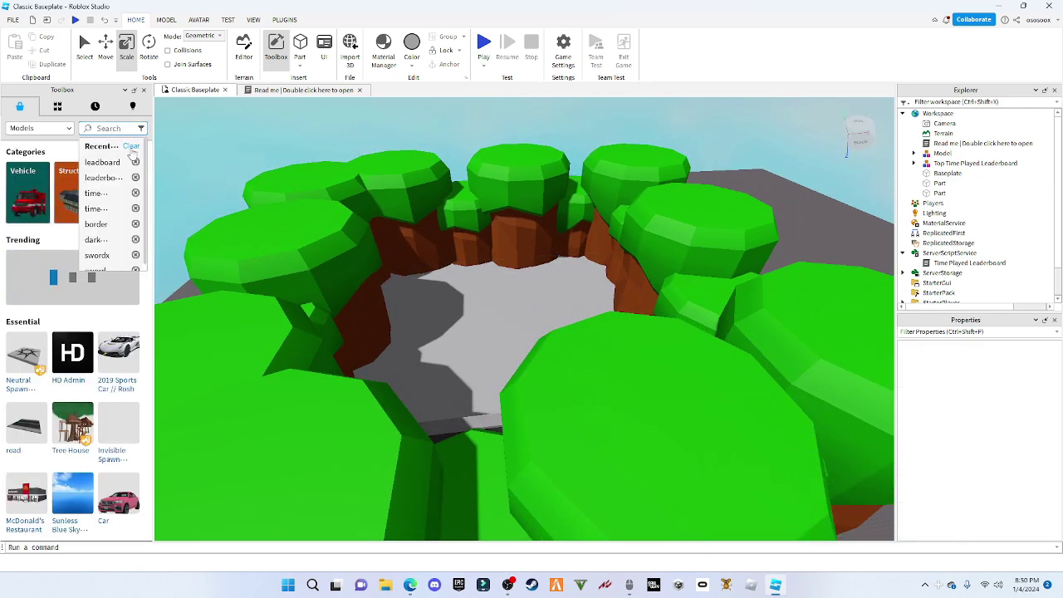
type("sky")
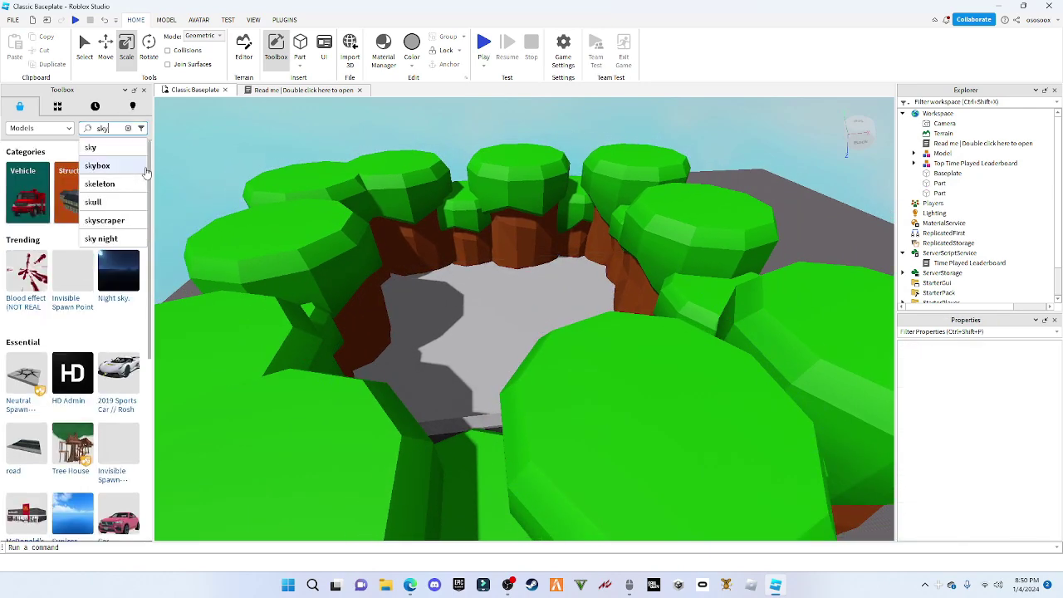
type("bo")
left_click(96, 147)
left_click(28, 193)
- Delete the original baseplate outside the pillar border
right_click_drag(346, 175, 347, 171)
left_click(346, 171)
key("s")
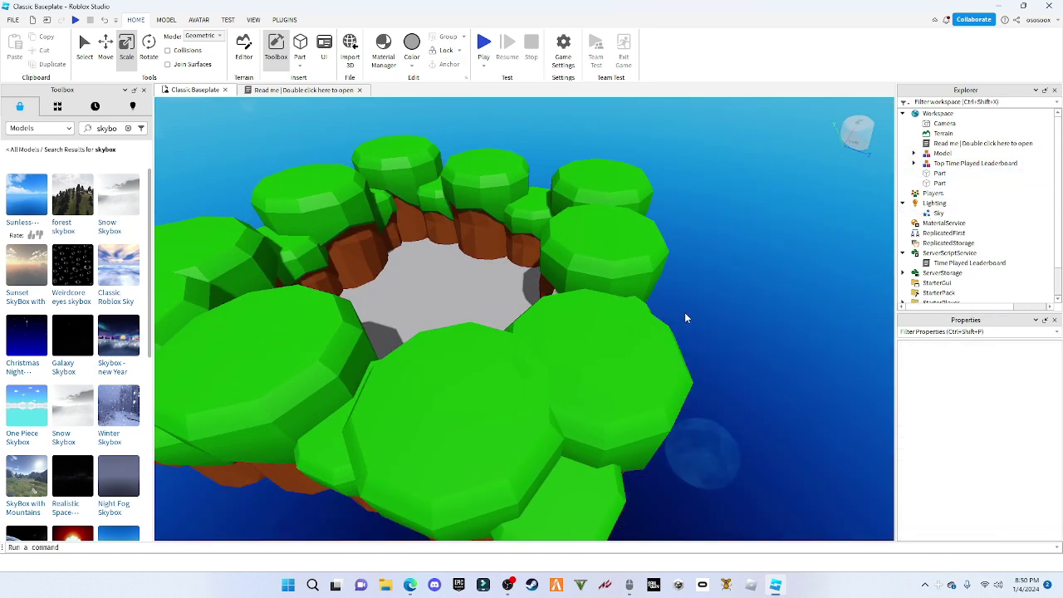
- Scale the large floor part slightly upward to make it thicker
scroll(698, 316, "up", 5)
left_click(424, 253)
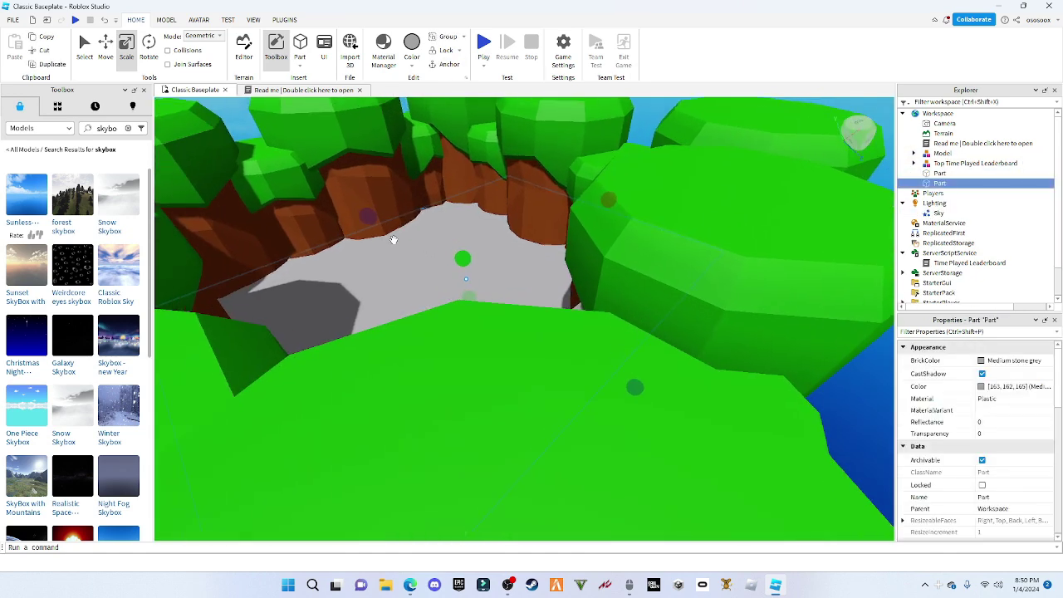
left_click_drag(463, 258, 463, 253)
left_click(659, 299)
mouse_move(565, 282)
right_mouse_down()
mouse_move(659, 298)
mouse_move(501, 270)
right_mouse_up()
scroll(620, 293, "up", 5)
- Color the large floor part Bright green
left_click(460, 331)
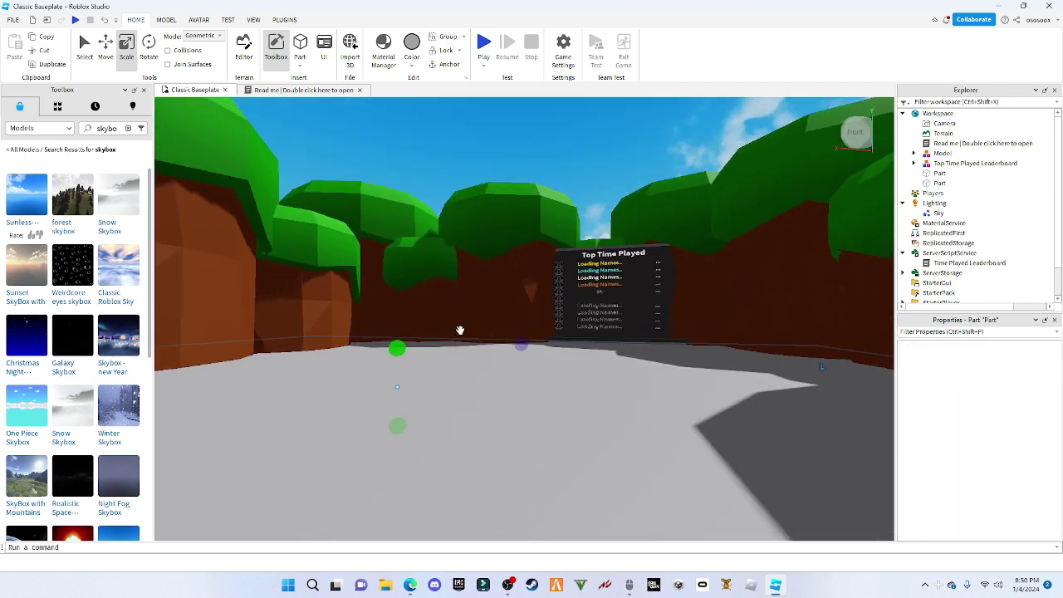
left_click(411, 49)
left_click(450, 125)
- Set the floor part's material to Glass
left_click(991, 400)
left_click(994, 401)
scroll(1002, 464, "down", 3)
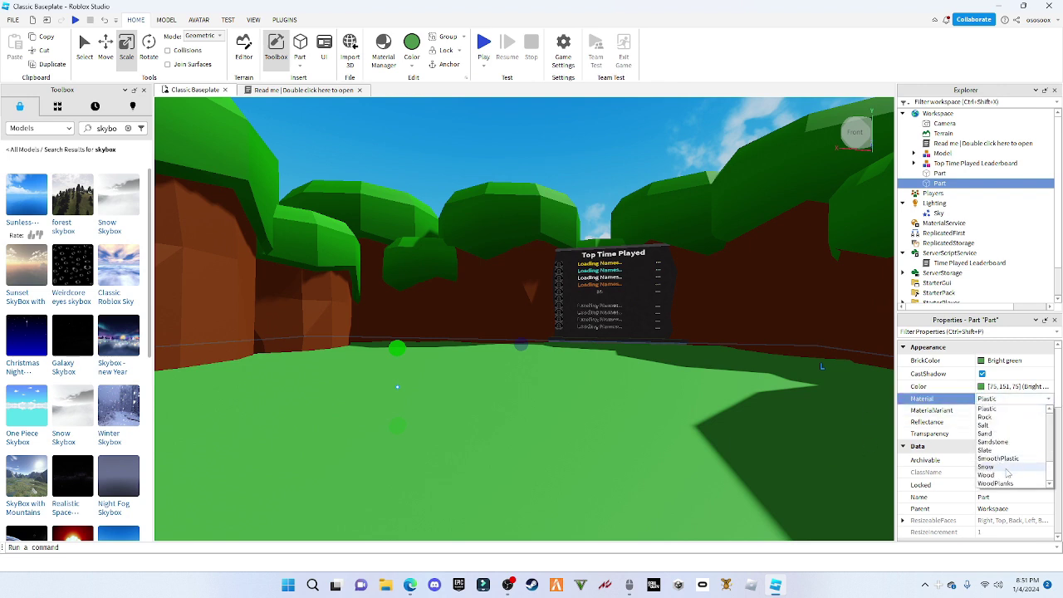
scroll(1012, 455, "up", 2)
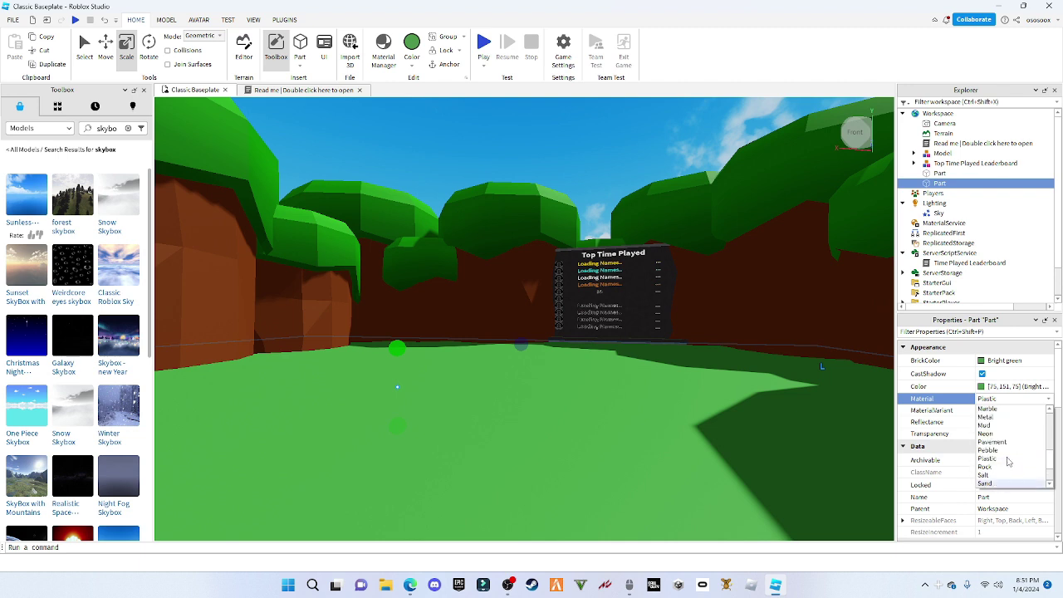
scroll(1001, 457, "up", 2)
left_click(1001, 433)
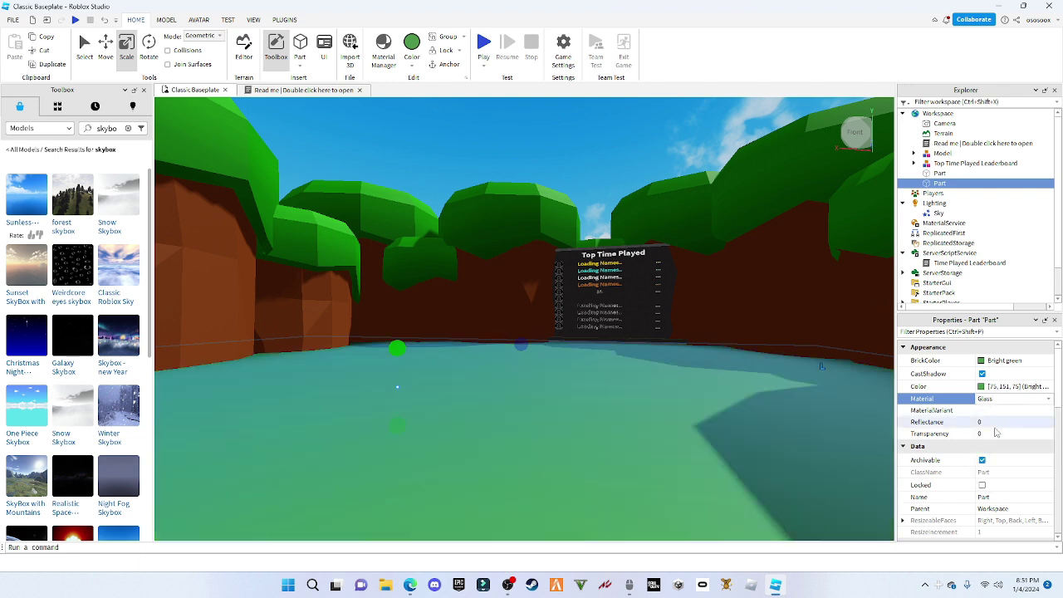
- Change the floor part's material to Grass
left_click(1009, 400)
scroll(1004, 440, "down", 2)
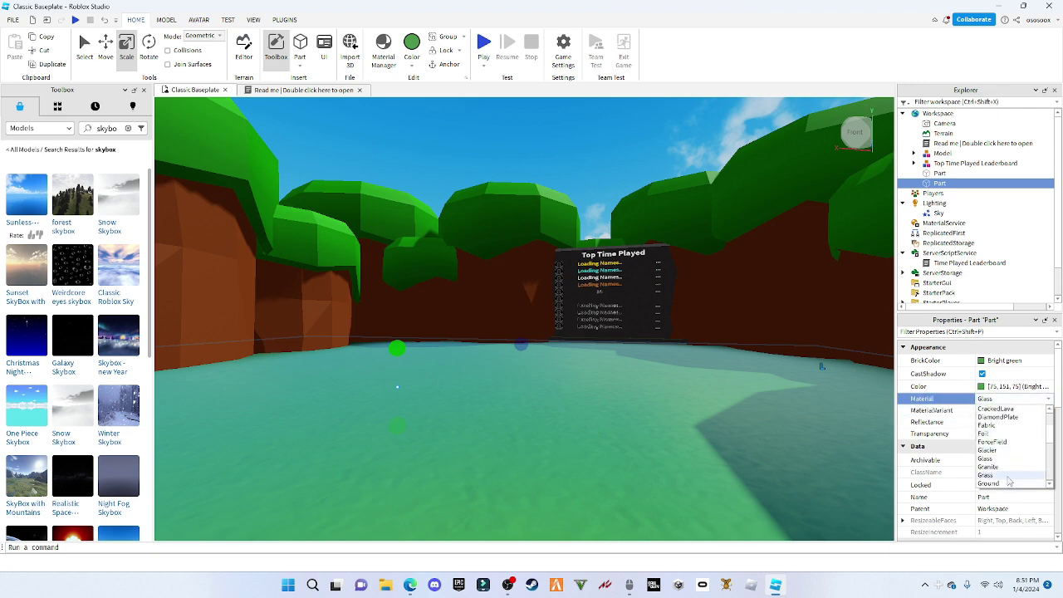
left_click(1010, 479)
right_click_drag(598, 309, 599, 310)
scroll(598, 310, "down", 5)
left_click(646, 325)
- Switch to the browser to check the online countdown timer, and return to Roblox Studio
left_click(414, 591)
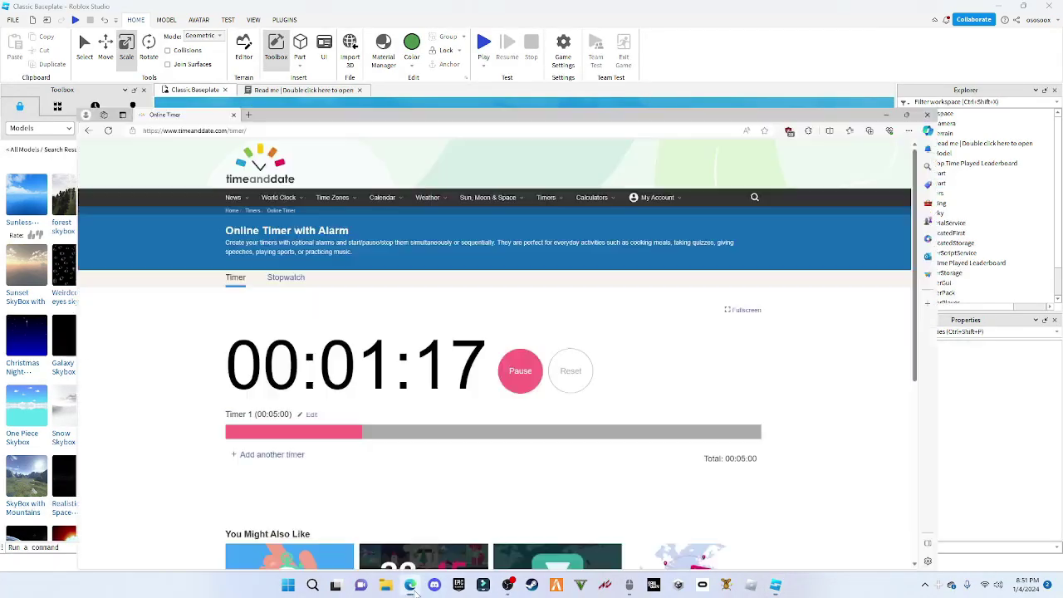
left_click(410, 585)
scroll(652, 275, "up", 5)
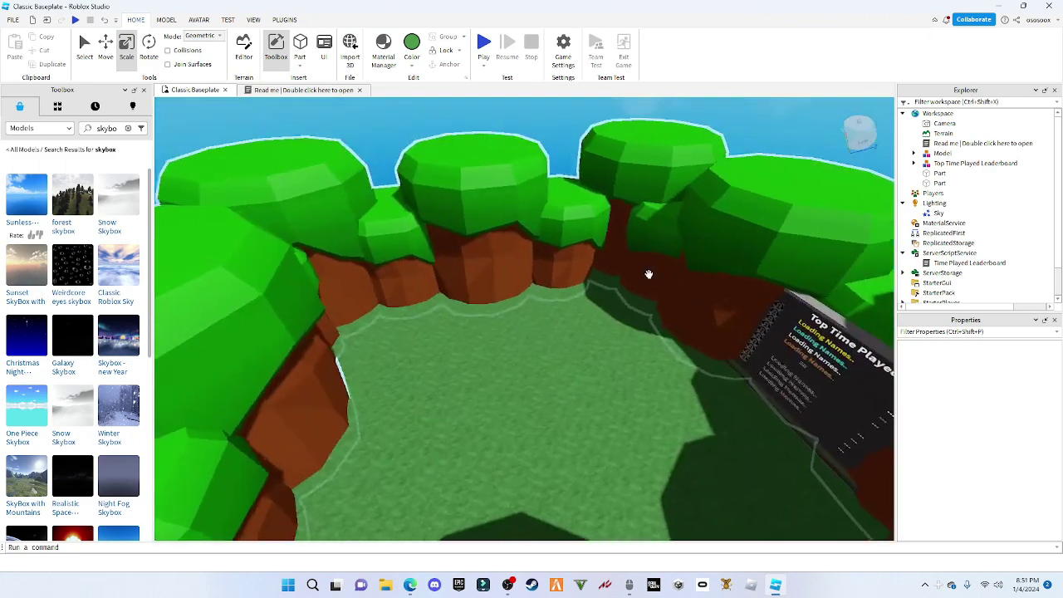
scroll(649, 274, "up", 3)
- Search the toolbox models for "sword", insert the Sword with its scripts, and place it in the StarterPack
left_click(128, 129)
right_click_drag(337, 259, 337, 257)
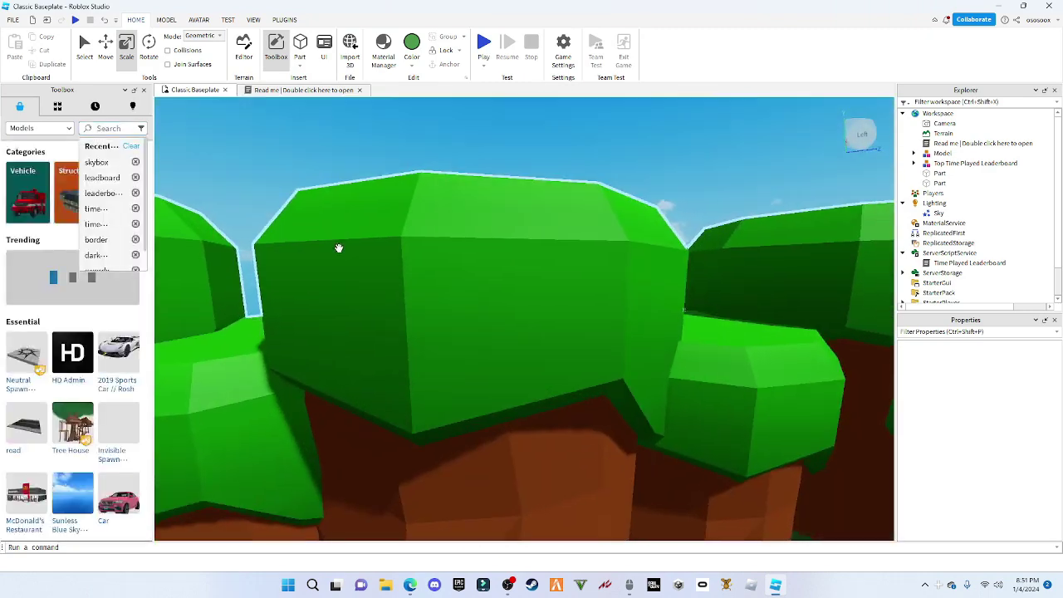
scroll(356, 145, "down", 8)
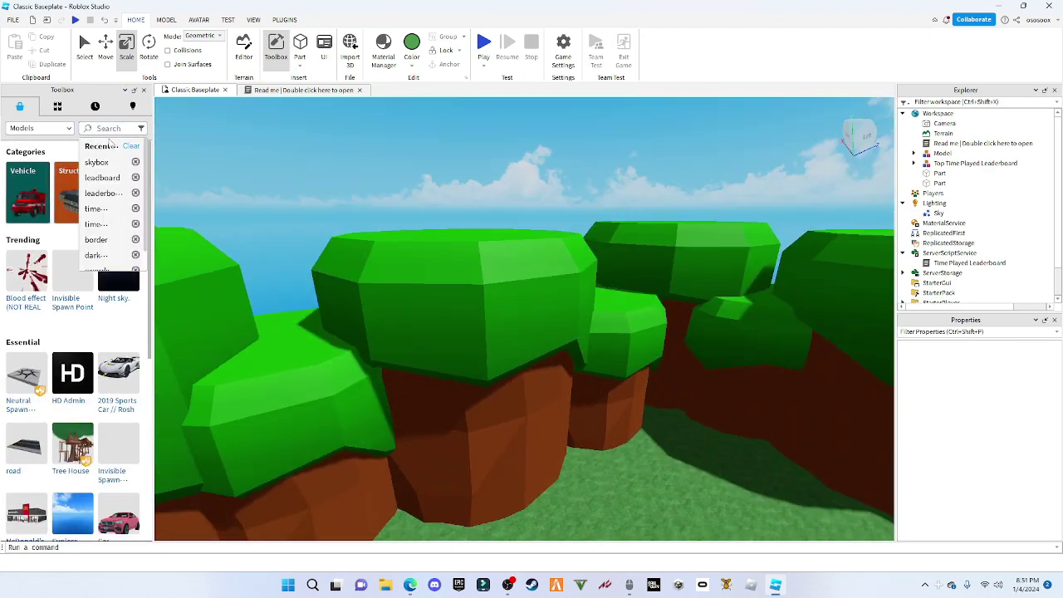
left_click(126, 129)
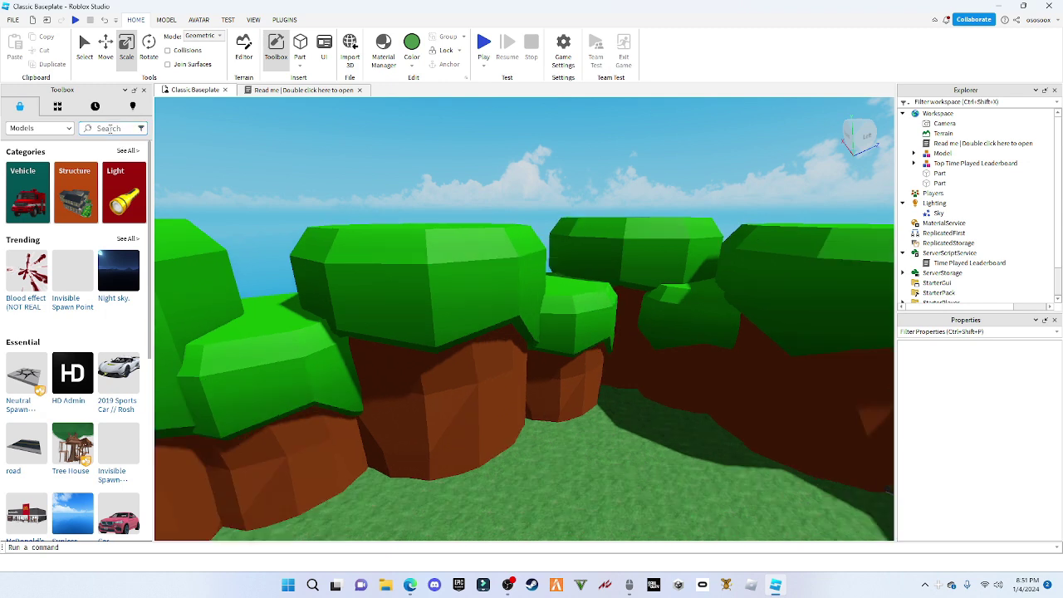
left_click(110, 129)
type("sk")
type("o")
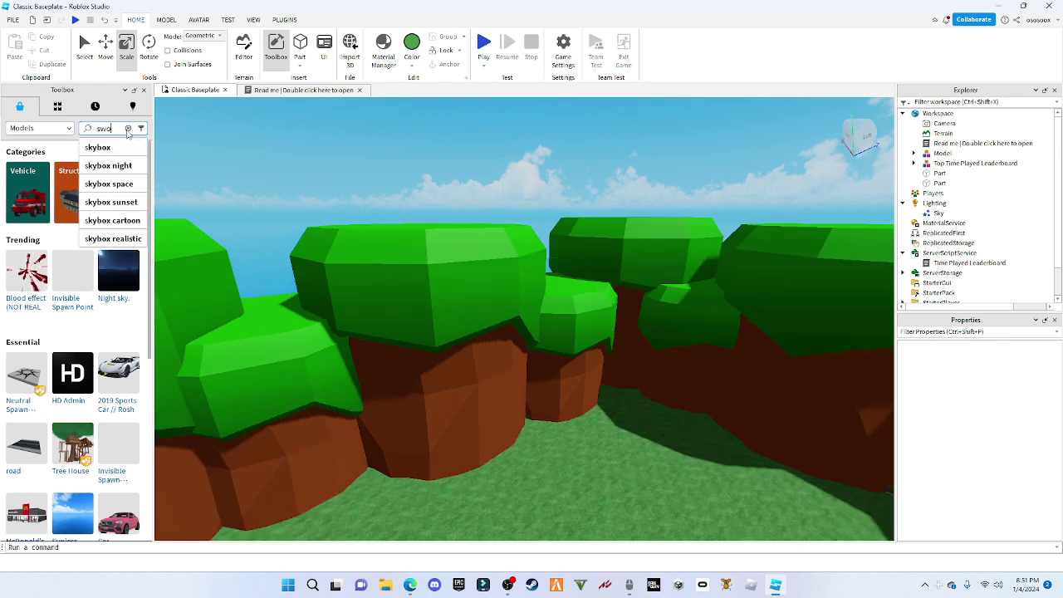
type("rd")
key("Return")
left_click(25, 218)
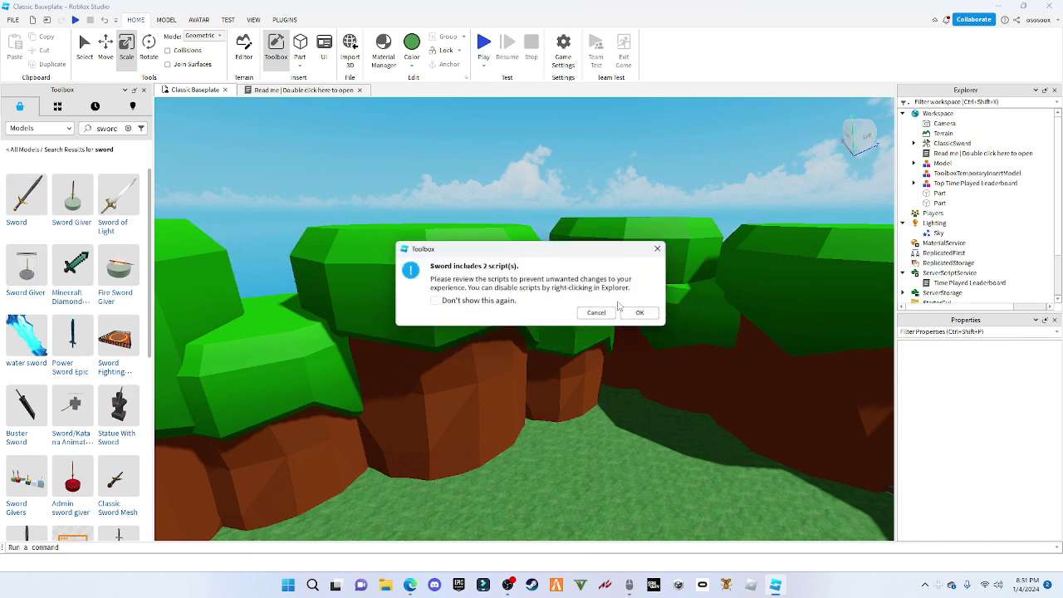
left_click(637, 312)
left_click(528, 304)
- Raise the grouped border model by about 4 studs
scroll(549, 241, "up", 10)
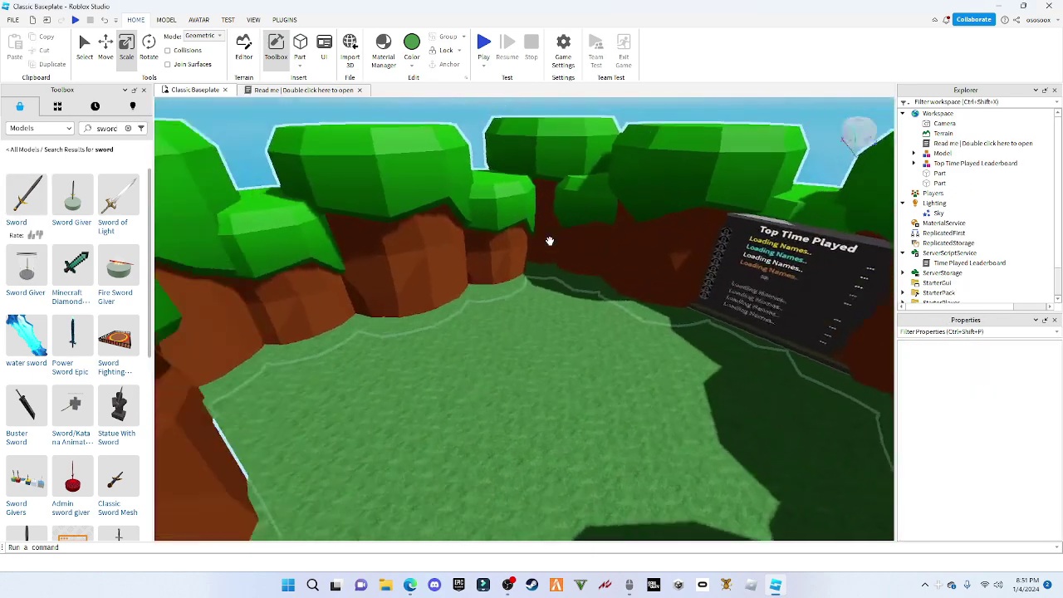
scroll(549, 241, "down", 10)
scroll(475, 434, "up", 10)
scroll(453, 255, "down", 3)
left_click(408, 205)
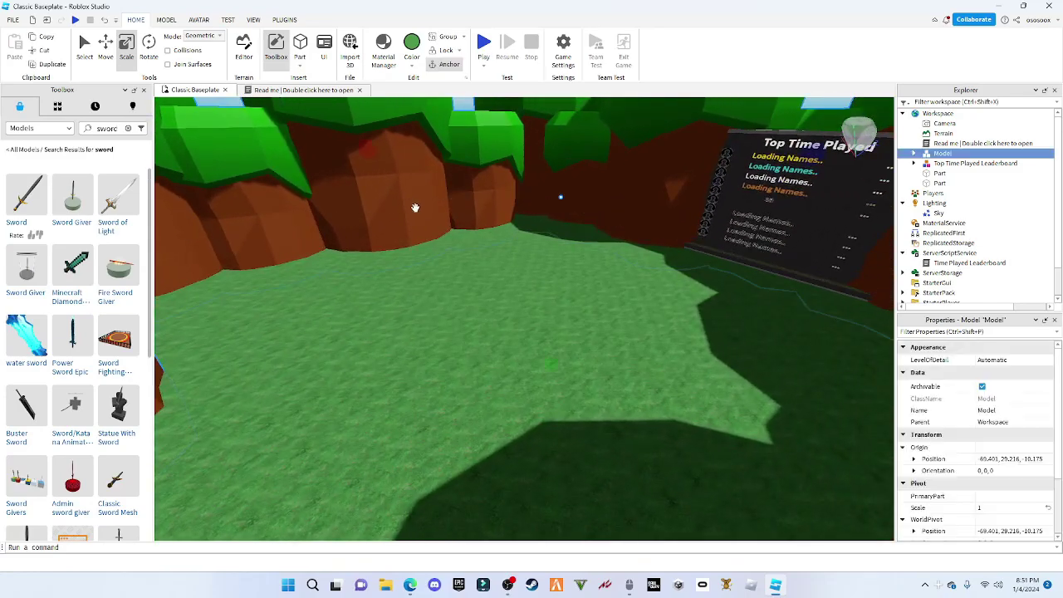
key("f")
key("ctrl+2")
scroll(606, 272, "down", 4)
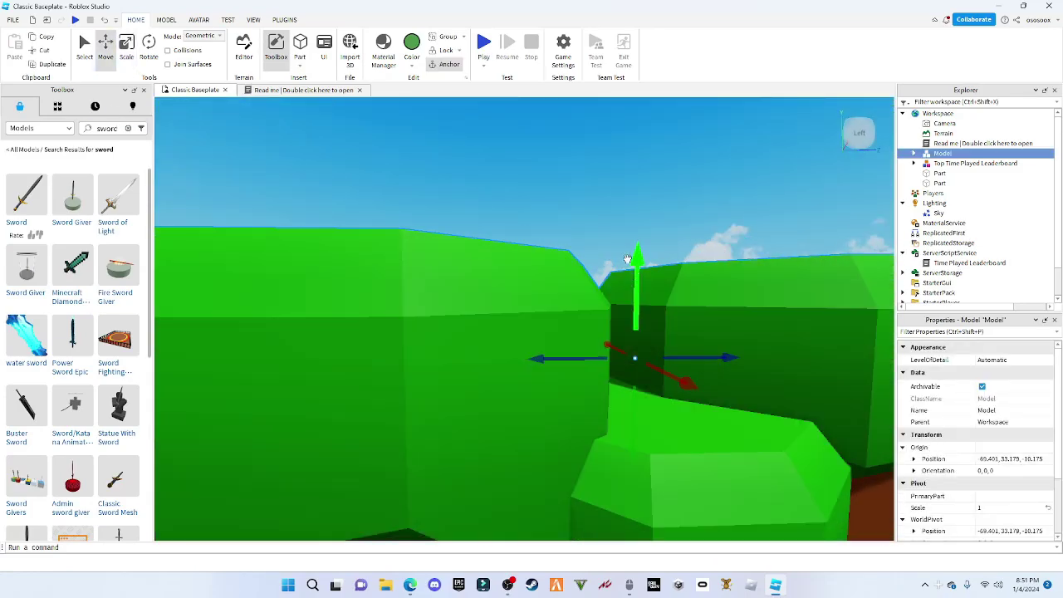
left_click(610, 231)
scroll(610, 229, "down", 5)
right_click_drag(611, 229, 706, 232)
scroll(665, 449, "down", 3)
- Nudge the Top Time Played Leaderboard slightly upward in front of the border wall
left_click(629, 368)
left_click_drag(598, 380, 597, 381)
left_click_drag(615, 284, 615, 276)
type("dwwdwdwadas")
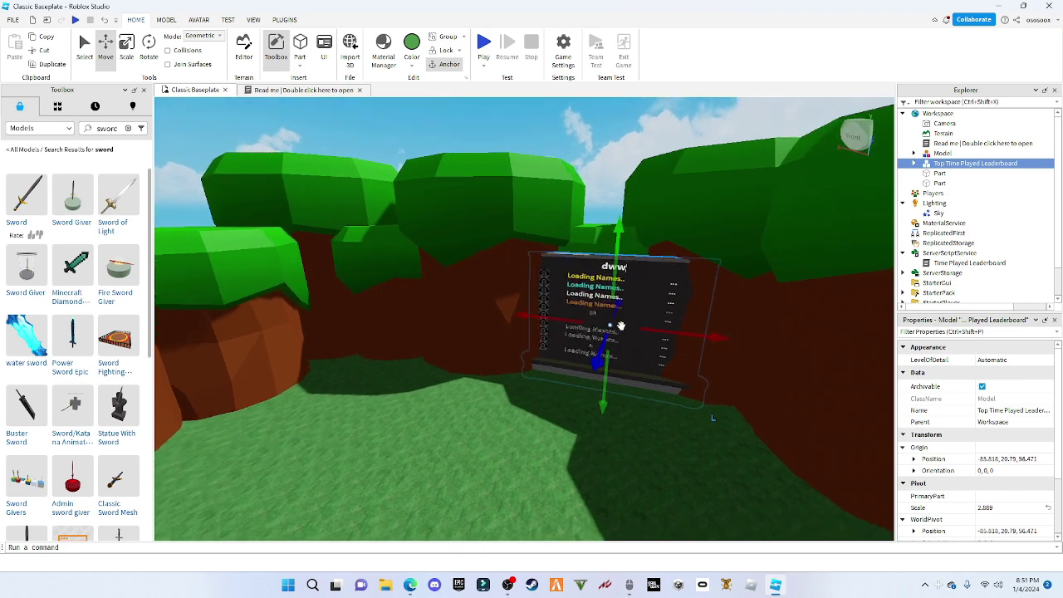
right_click_drag(622, 325, 677, 303)
left_click(547, 216)
right_click_drag(549, 218, 522, 233)
key("s")
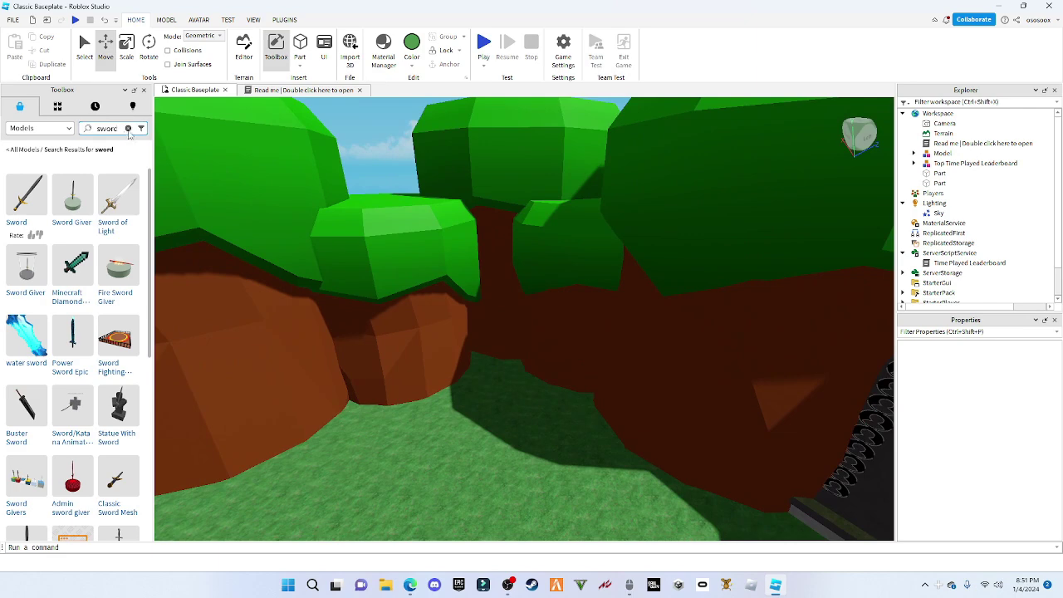
- Clear the sword search and insert the HD Admin model with its scripts from the toolbox's Essential models
left_click(128, 128)
right_click_drag(374, 259, 405, 202)
scroll(406, 208, "down", 5)
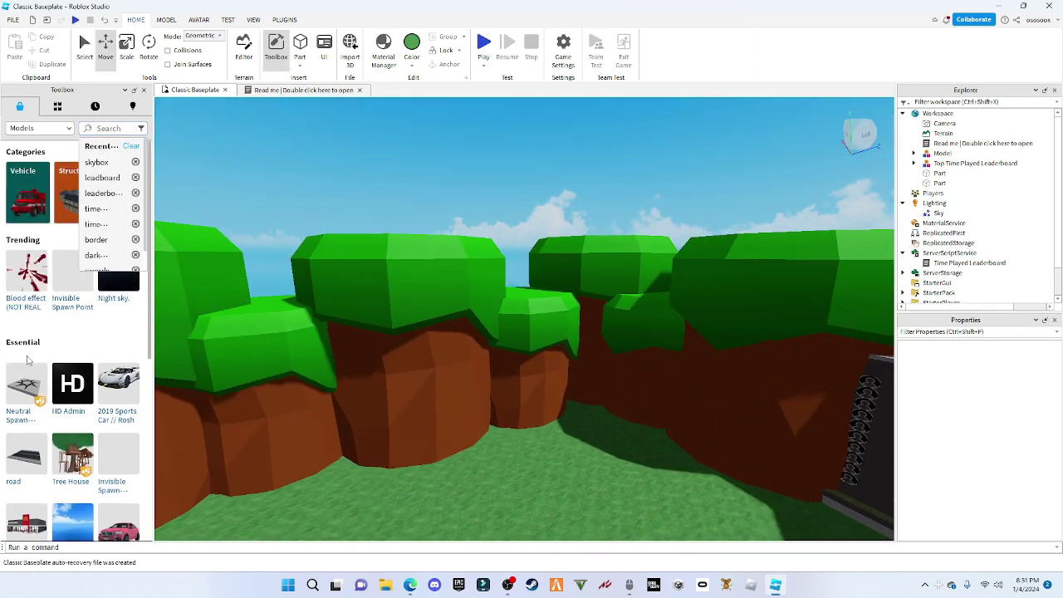
mouse_move(86, 370)
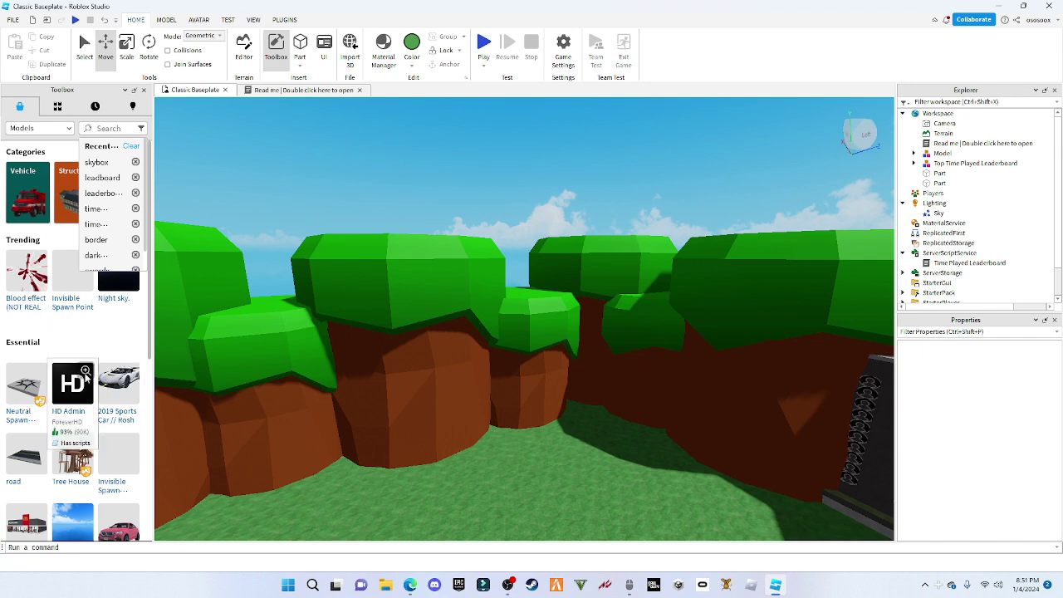
left_click(74, 400)
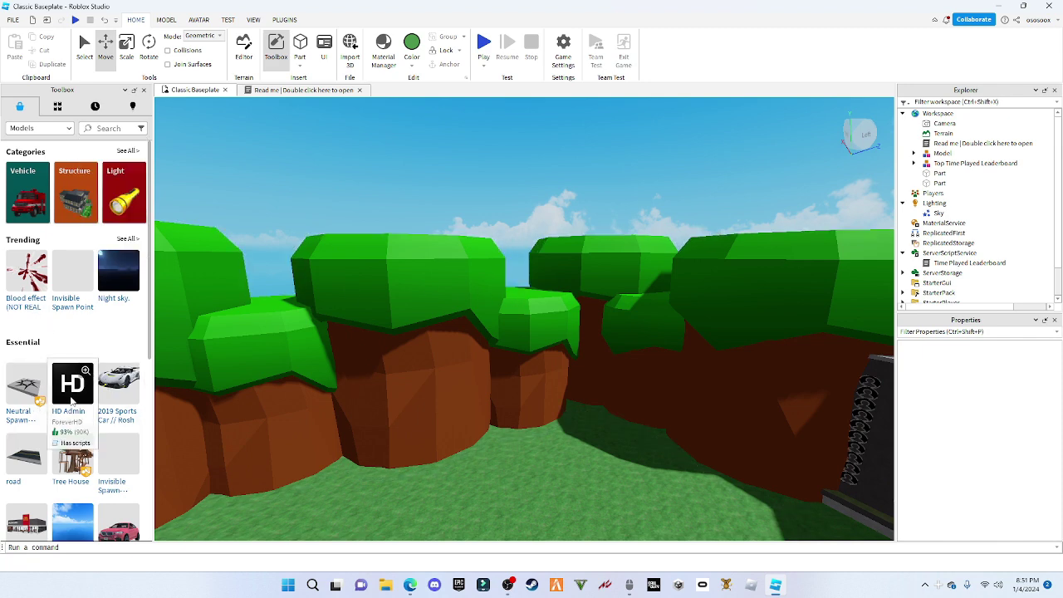
key("Return")
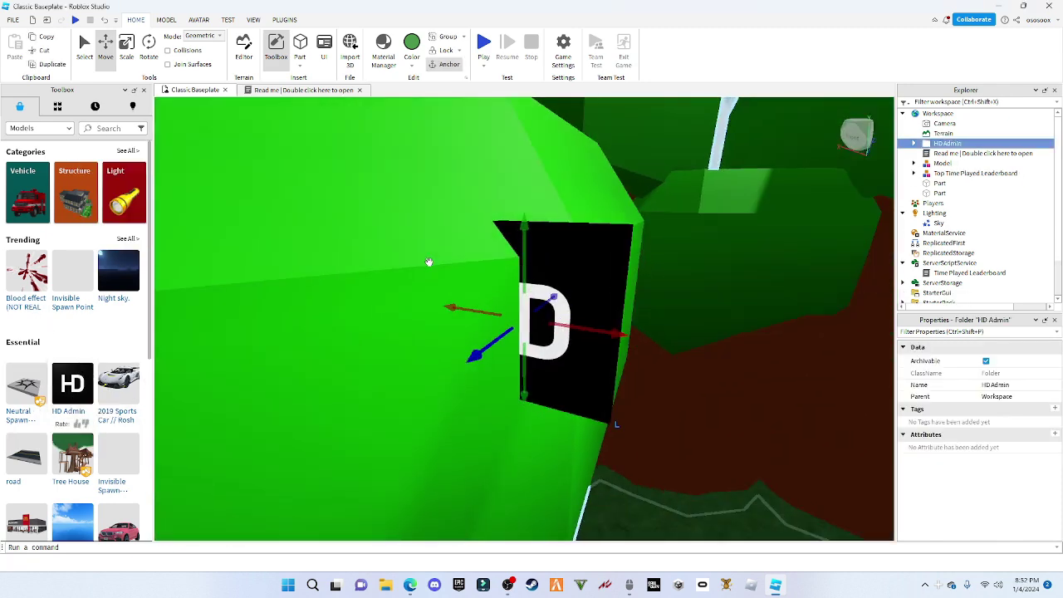
scroll(354, 254, "down", 5)
left_click_drag(552, 272, 290, 250)
right_click_drag(515, 285, 515, 278)
left_click(595, 194)
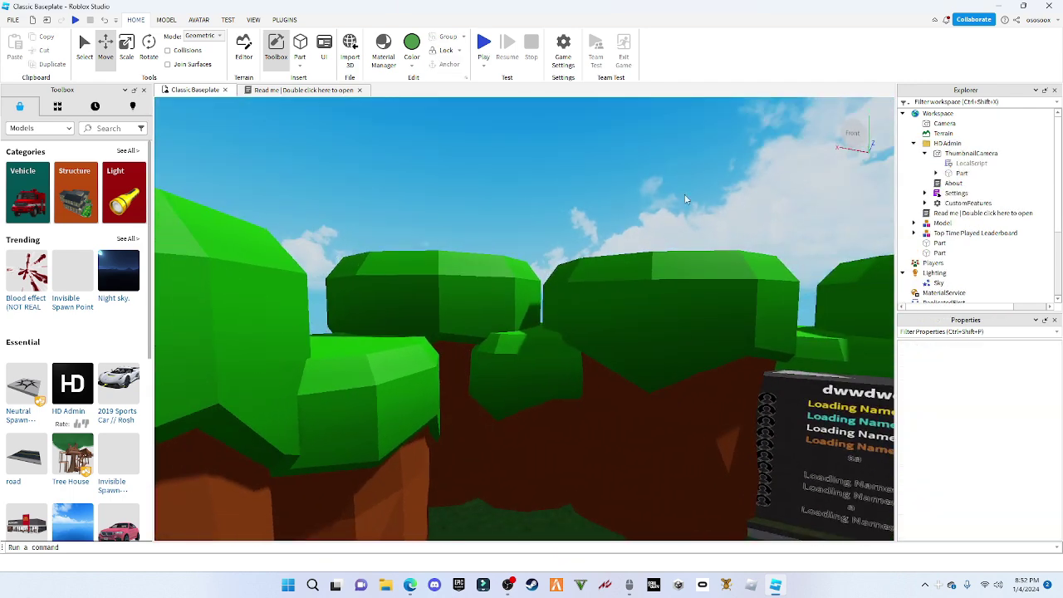
- Collapse the Workspace, Lighting and ServerScriptService branches in the Explorer
key("d")
left_click(904, 113)
left_click(903, 133)
left_click(904, 173)
right_click_drag(737, 161, 735, 266)
- Save the game to Roblox with the name "5 minute made game!" and the description "only made with toolbox"
left_click(563, 49)
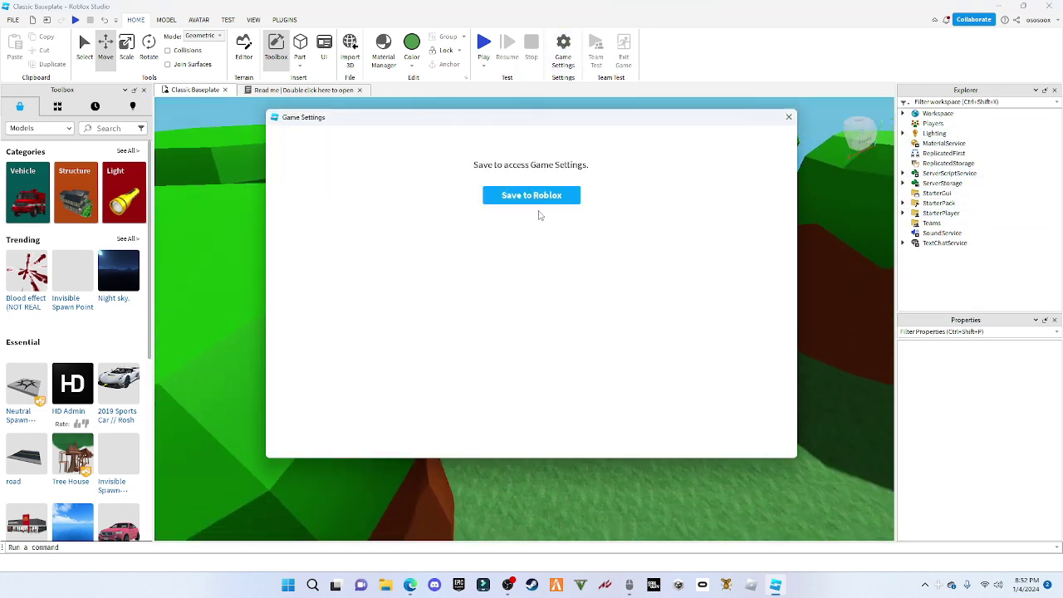
left_click(532, 198)
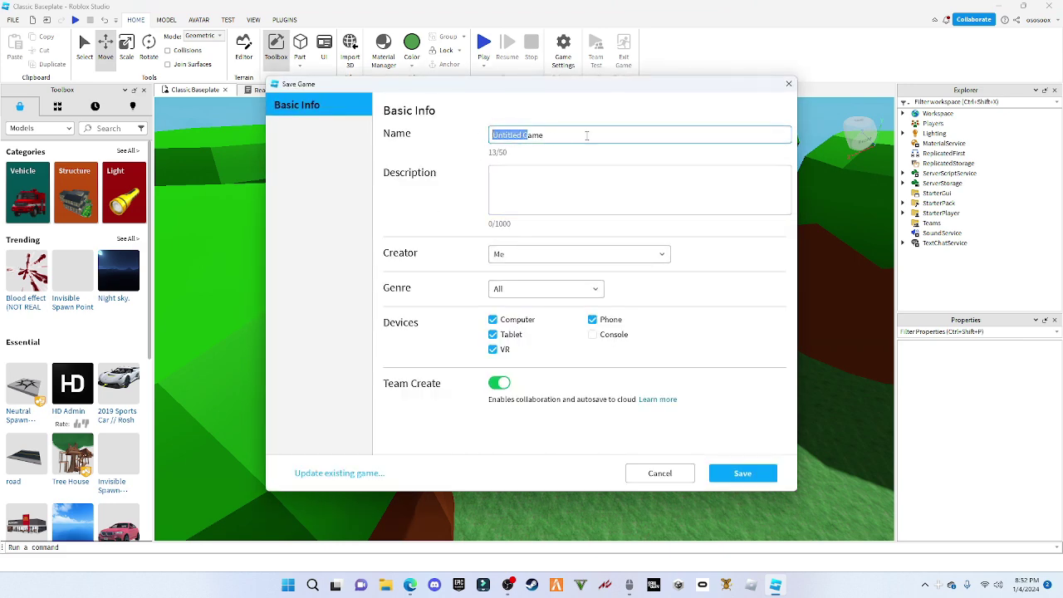
key("BackSpace")
type("Sl")
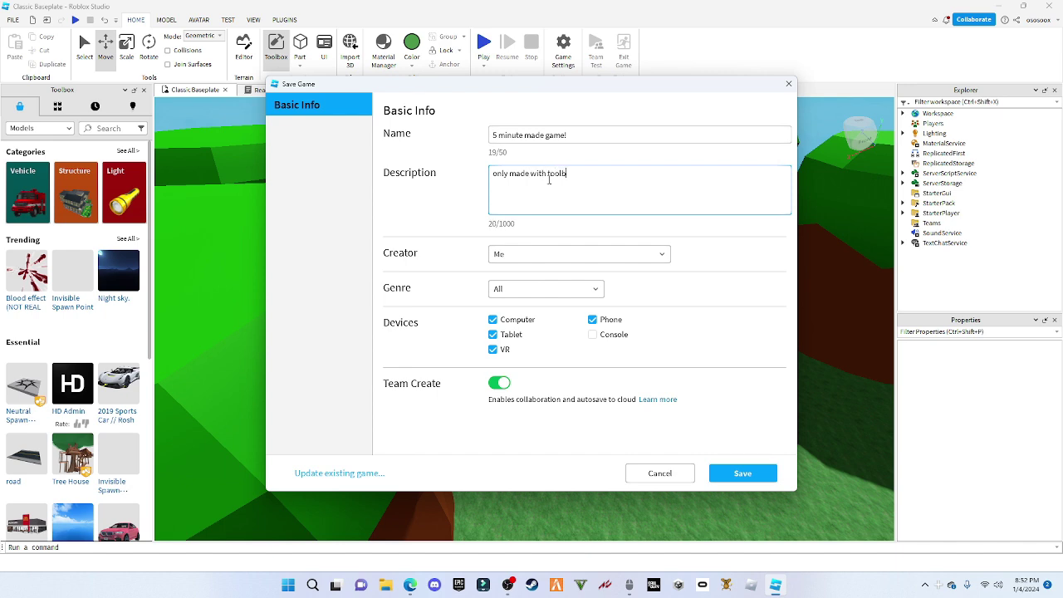
left_click(410, 589)
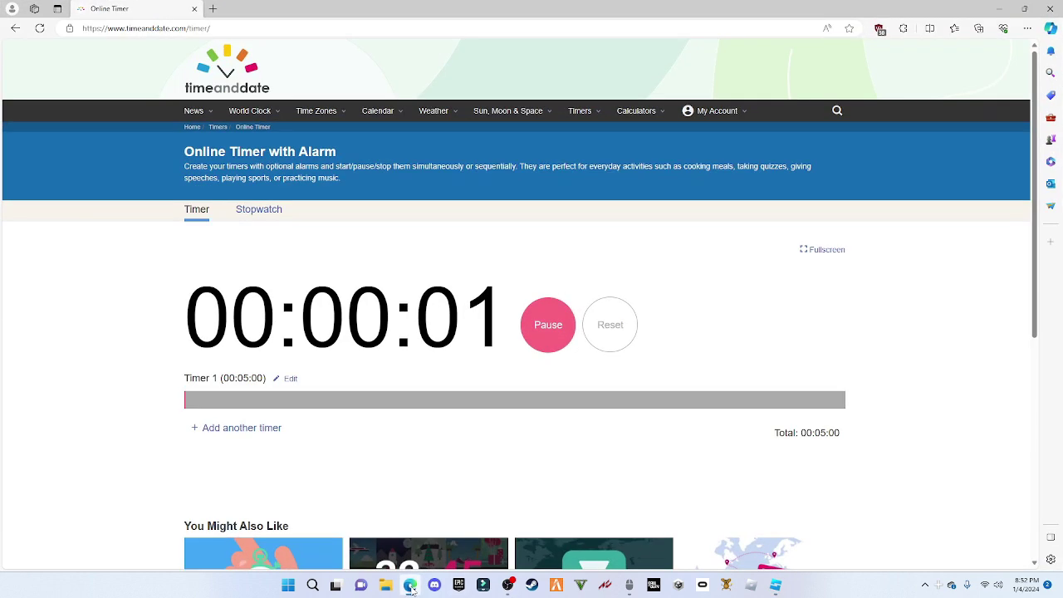
left_click(411, 589)
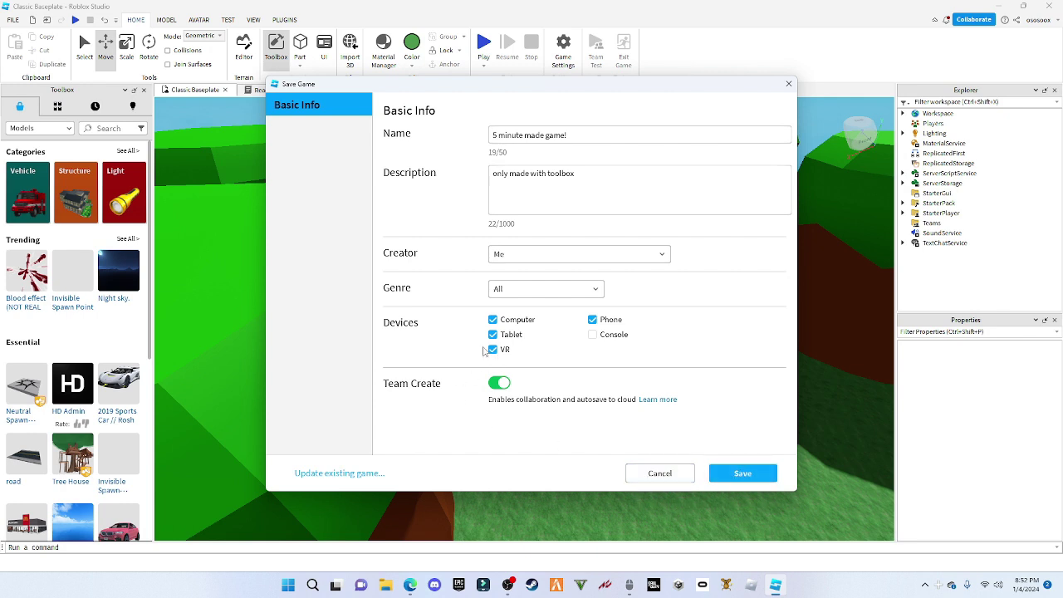
left_click(742, 473)
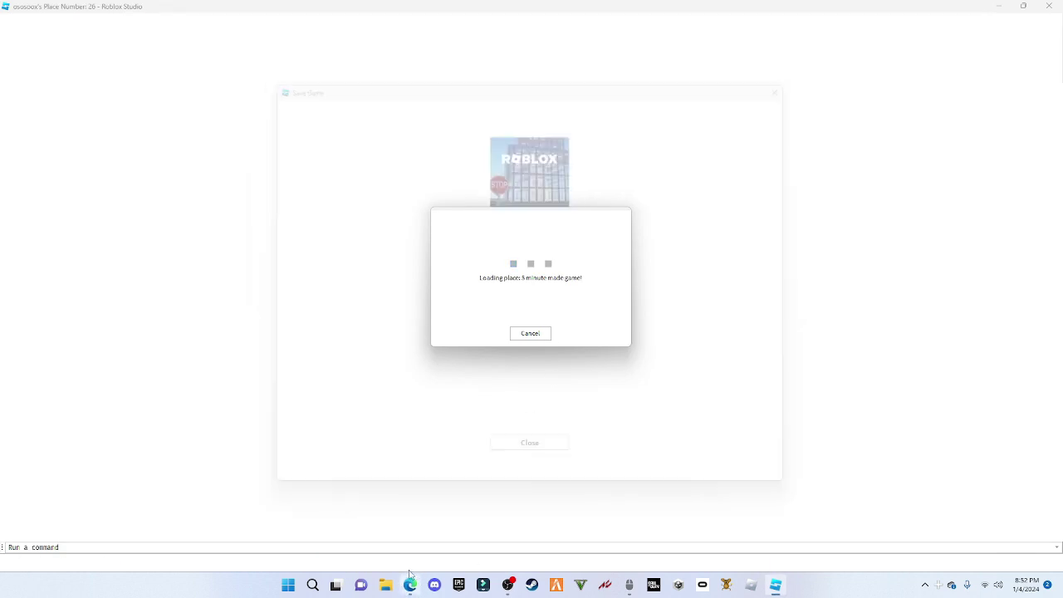
- Switch to the browser and close the online timer page
left_click(410, 586)
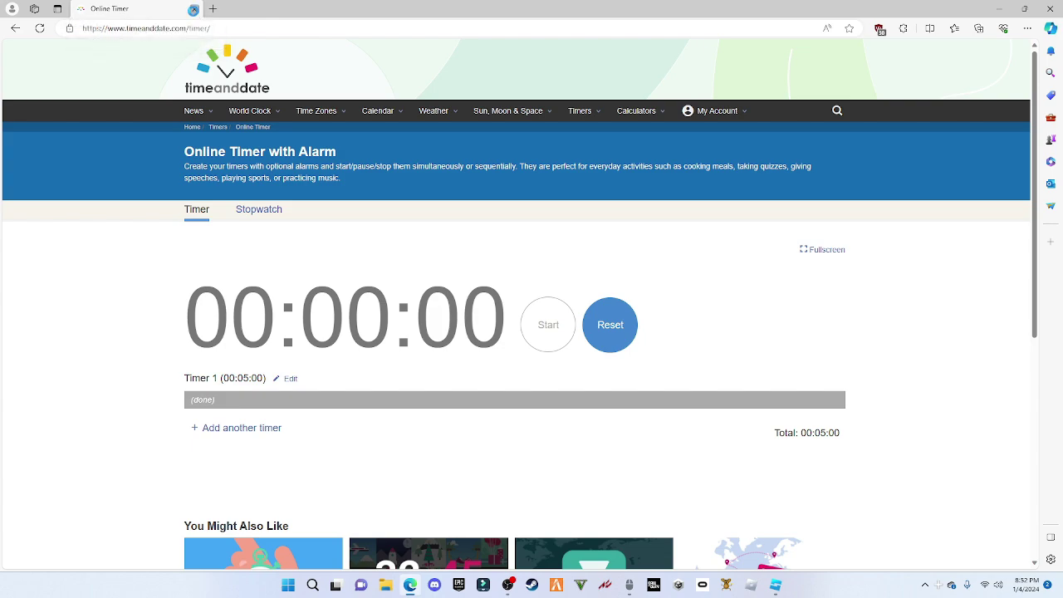
left_click(195, 9)
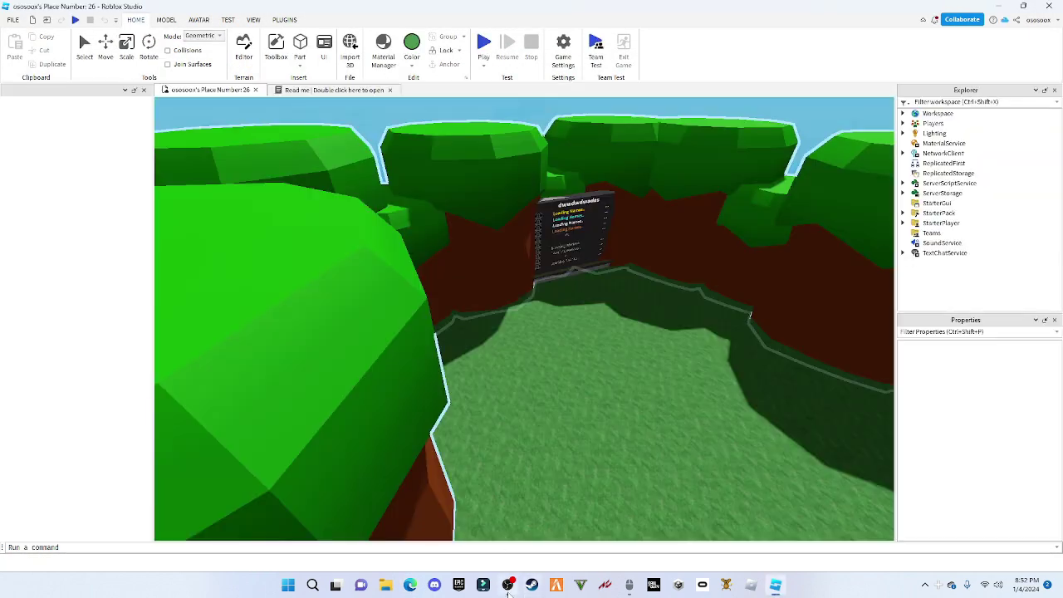
- Frame the camera low inside the arena, facing the leaderboard with the pillars on both sides, for a snapshot
right_click_drag(550, 384, 552, 379)
key("w")
key("s")
left_click(534, 195)
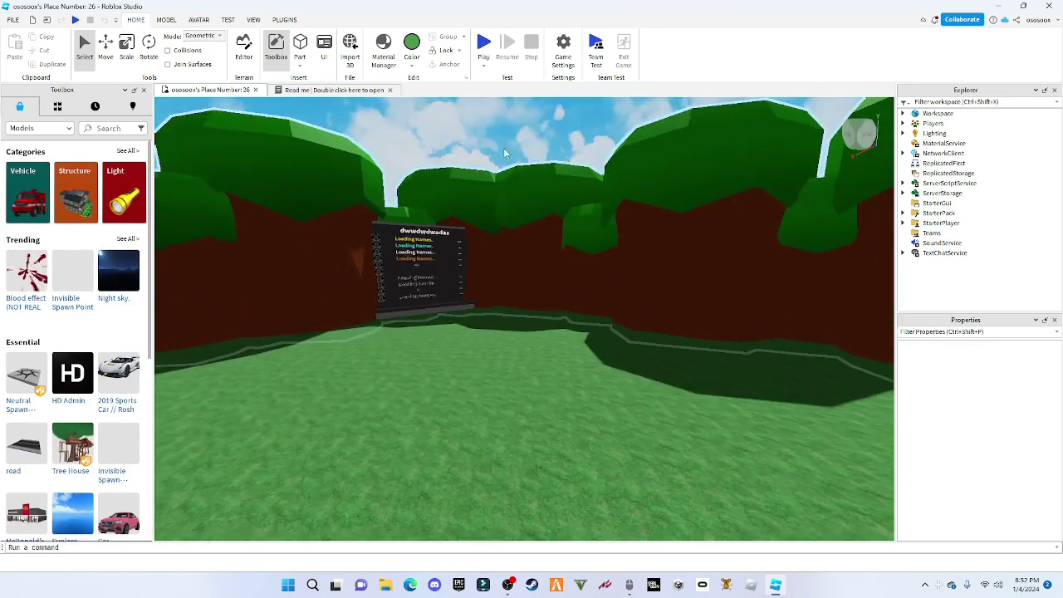
key("s")
right_click_drag(511, 193, 511, 206)
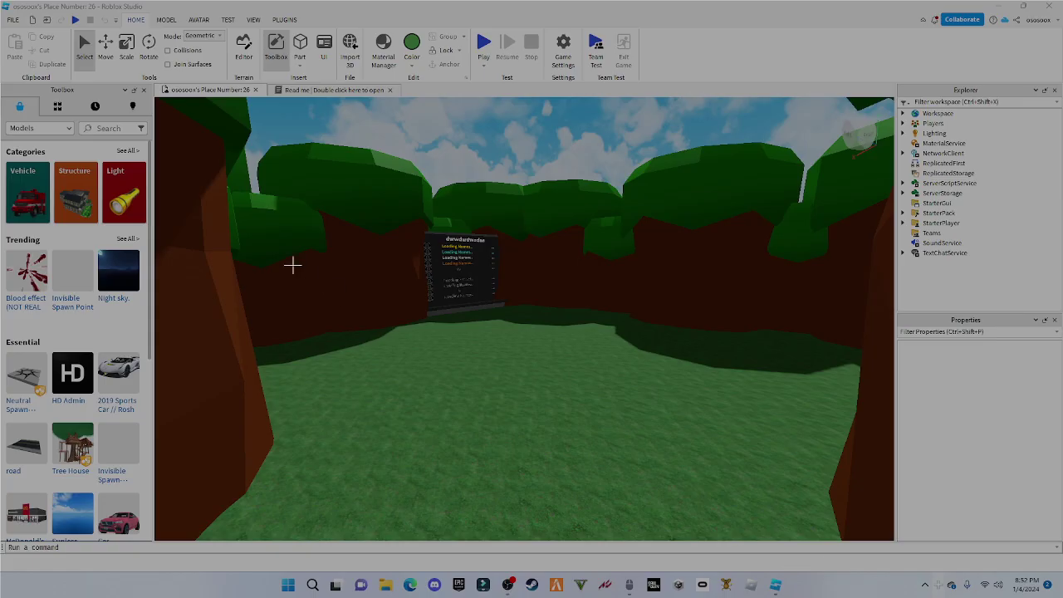
- Copy a 1194x734 snip of the arena view to the clipboard and decline the BrightData offer in favour of ads
left_click_drag(211, 128, 873, 536)
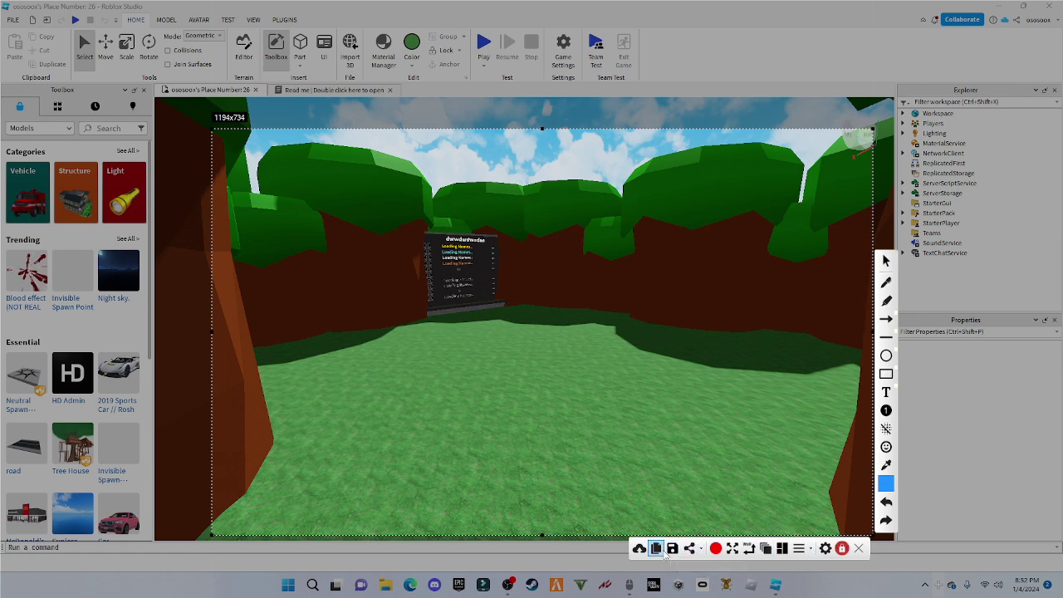
left_click(657, 550)
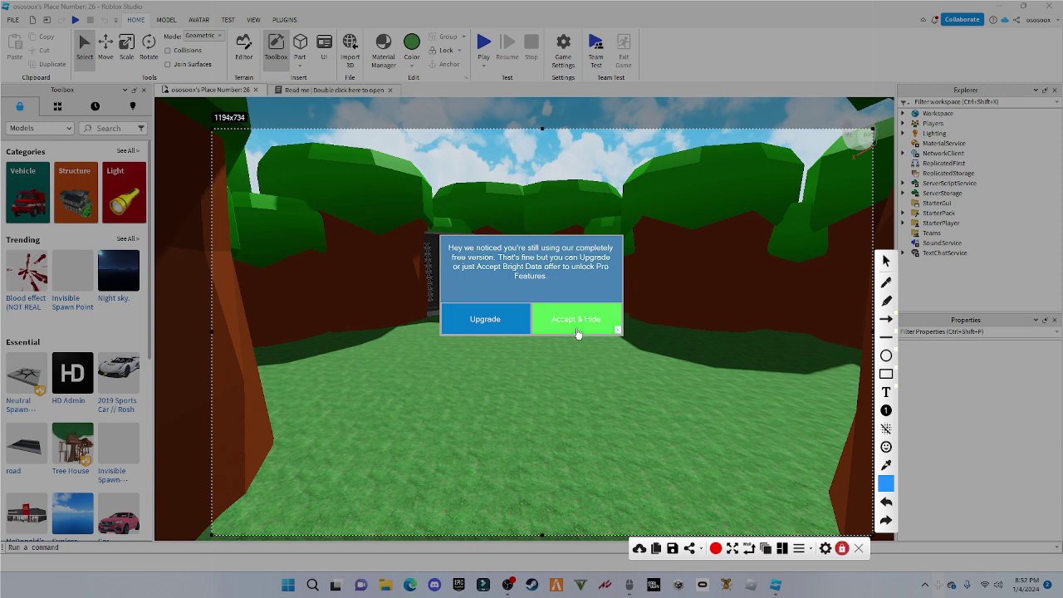
left_click(577, 328)
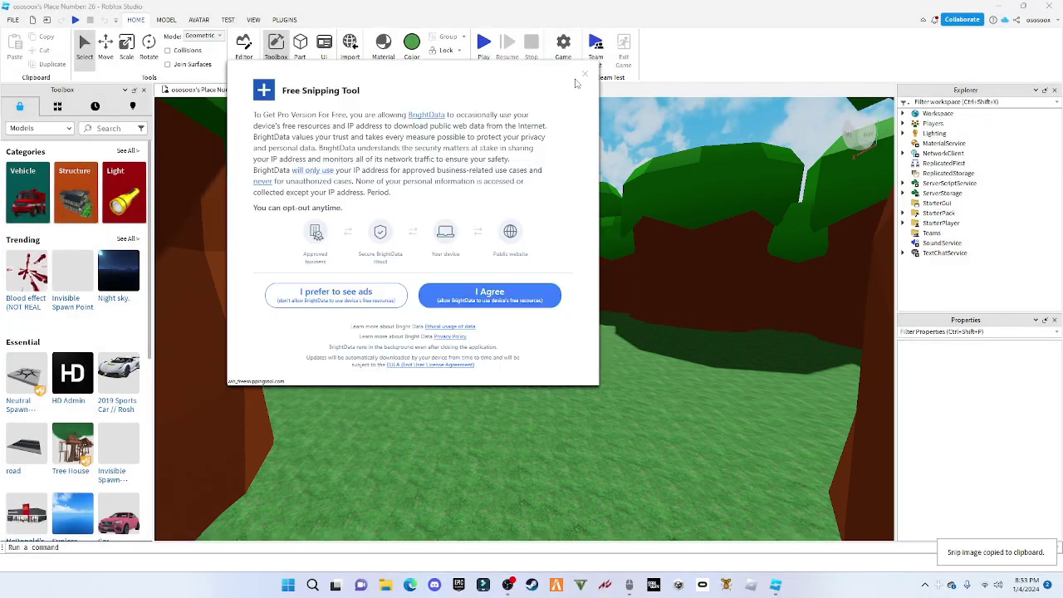
left_click(341, 304)
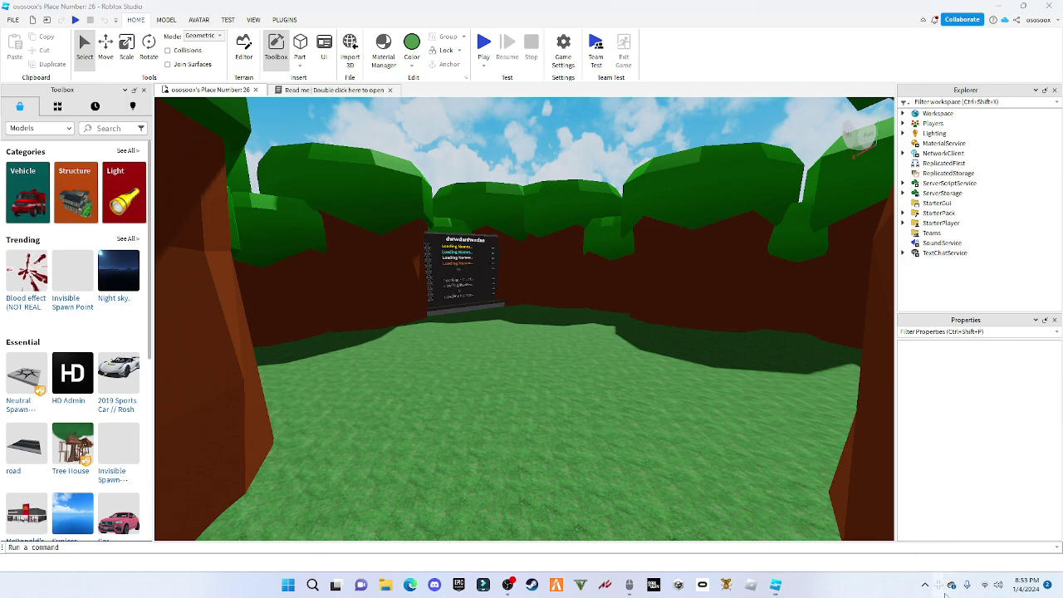
- Snip a 963x739 area of the arena view and save it as the PNG file "image" in Pictures
key("super+shift+s")
mouse_move(258, 127)
left_mouse_down()
mouse_move(712, 370)
mouse_move(814, 527)
mouse_move(789, 535)
left_mouse_up()
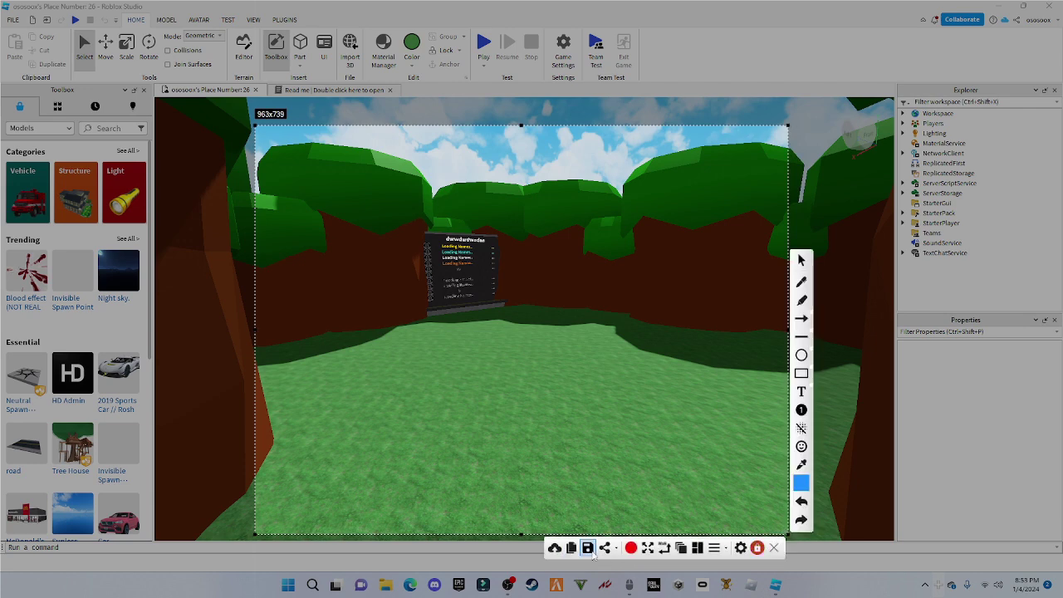
left_click(589, 550)
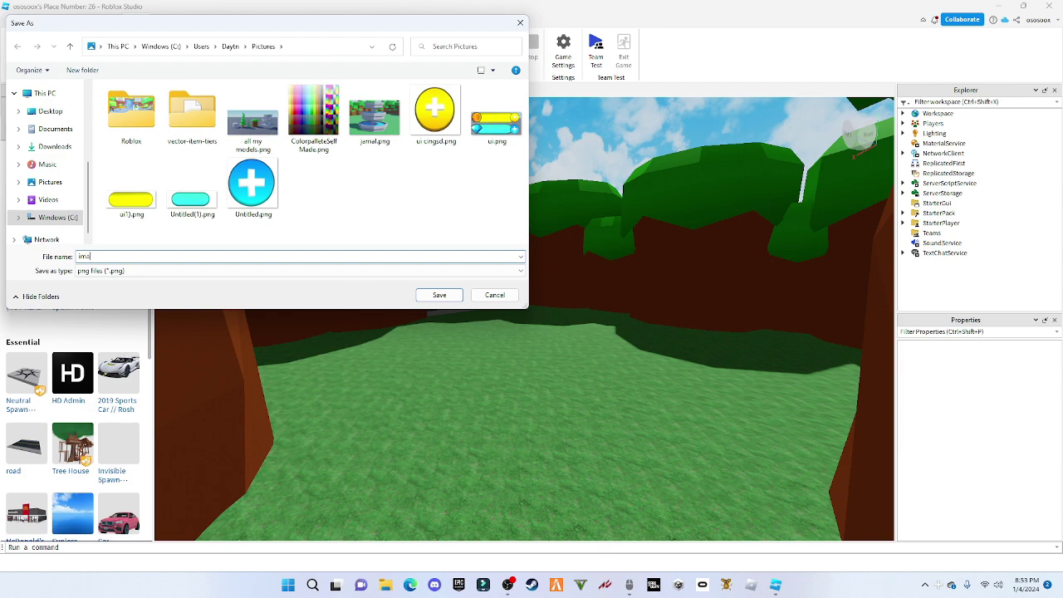
key("Return")
scroll(510, 252, "up", 4)
right_click_drag(509, 251, 518, 252)
scroll(518, 251, "down", 8)
key("a")
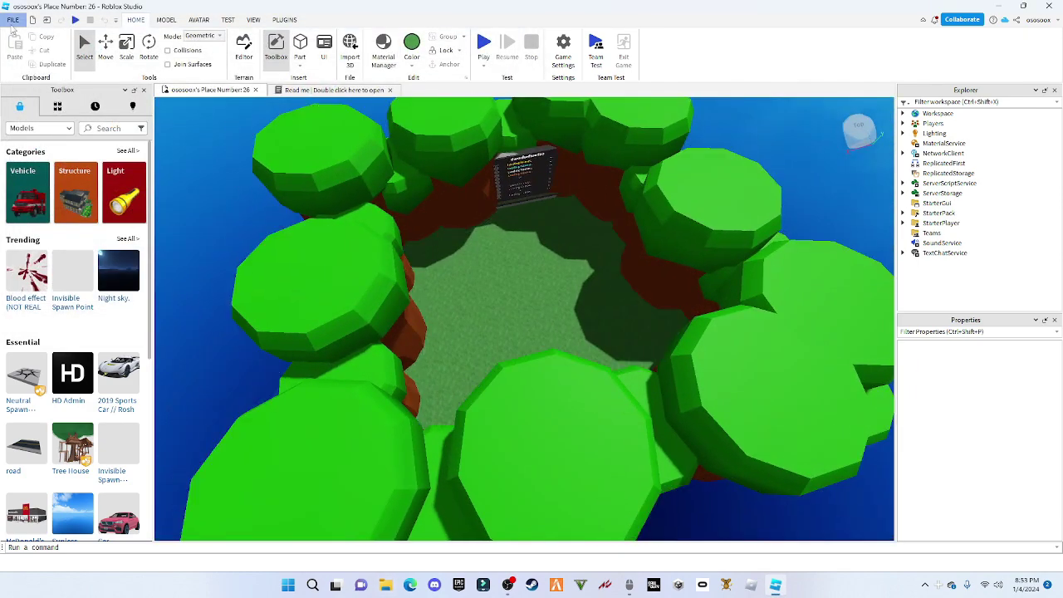
- Go to the list of own games and open the place page of "5 minute made game!" in the browser
left_click(13, 21)
left_click(59, 122)
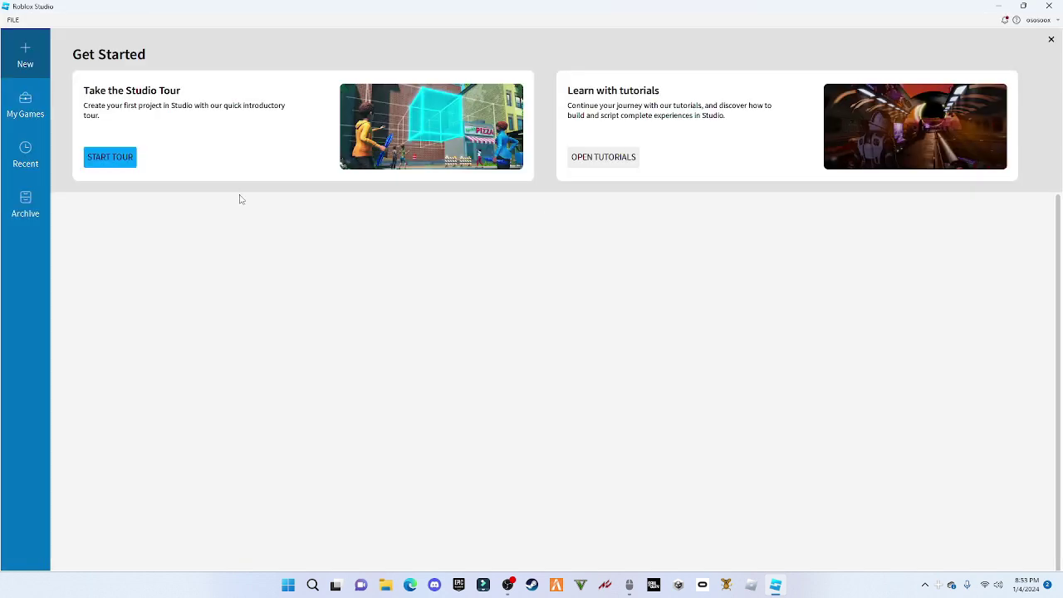
left_click(25, 106)
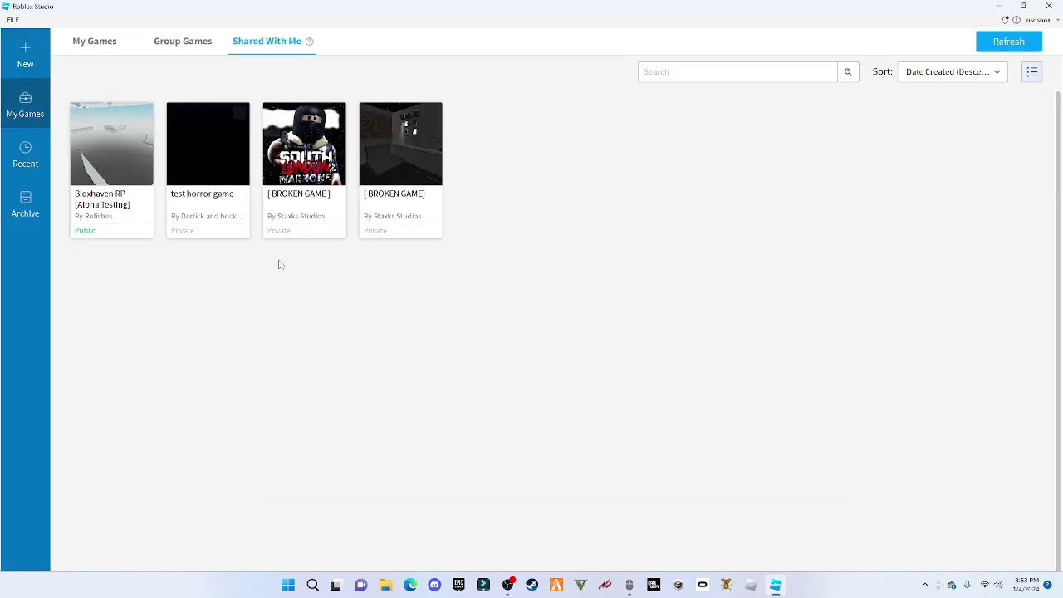
left_click(96, 41)
left_click(144, 115)
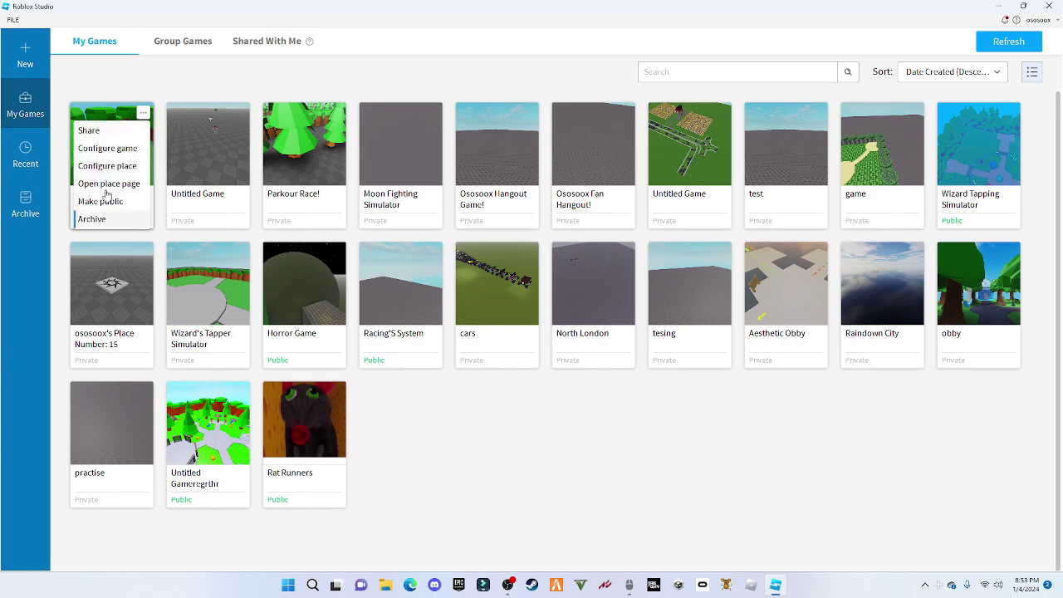
left_click(109, 184)
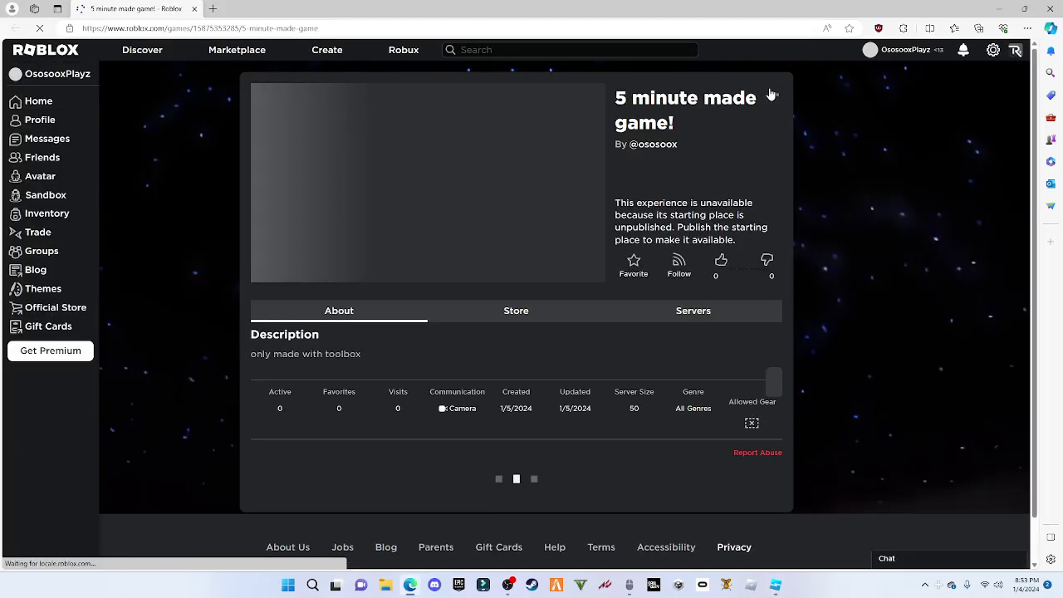
- Configure the place and choose image.png from Pictures as its new icon
left_click(773, 94)
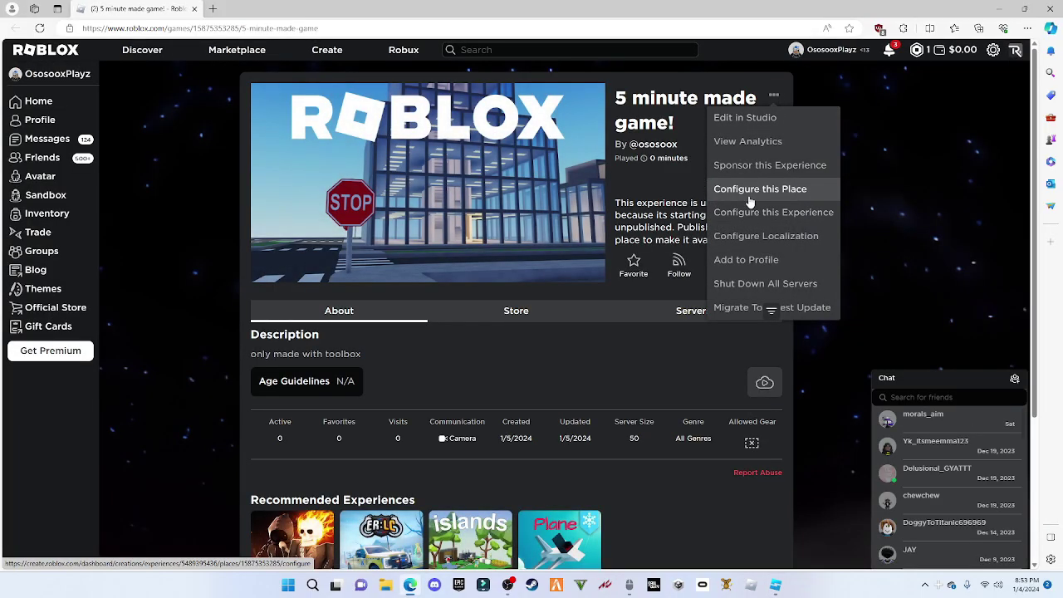
left_click(746, 193)
left_click(143, 213)
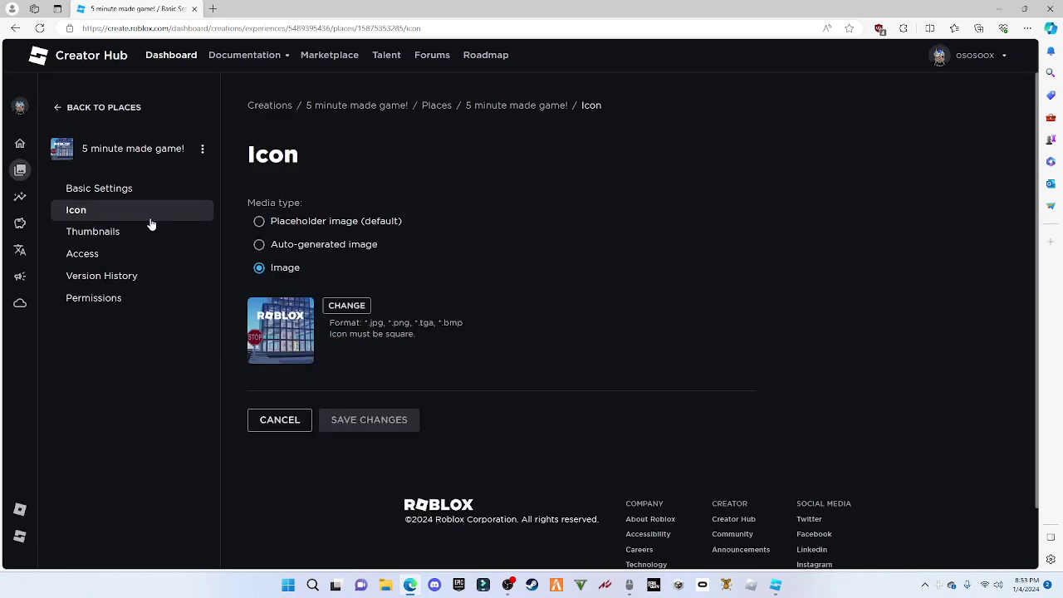
left_click(347, 307)
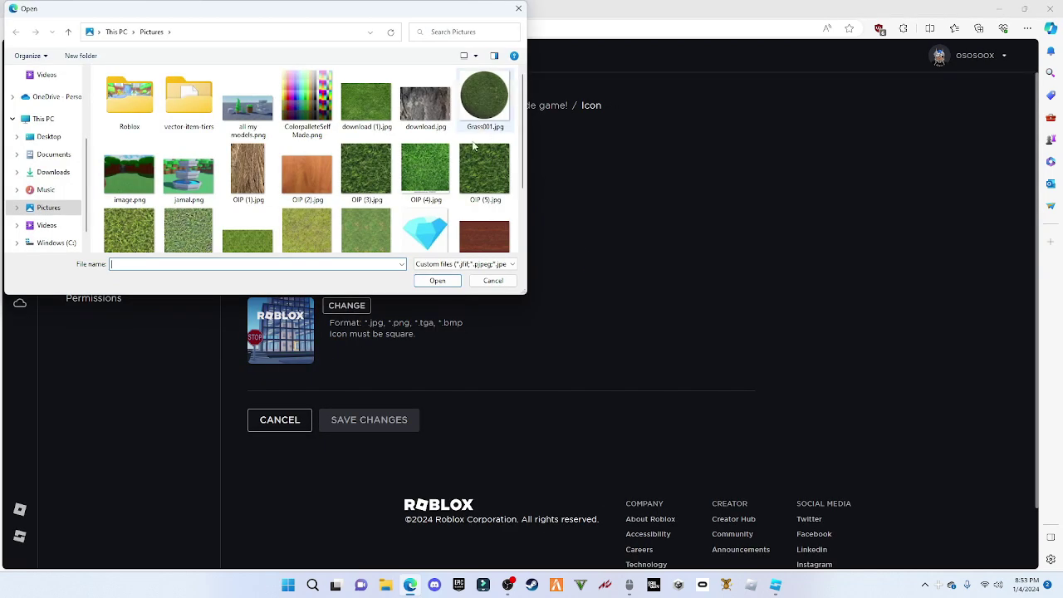
double_click(129, 175)
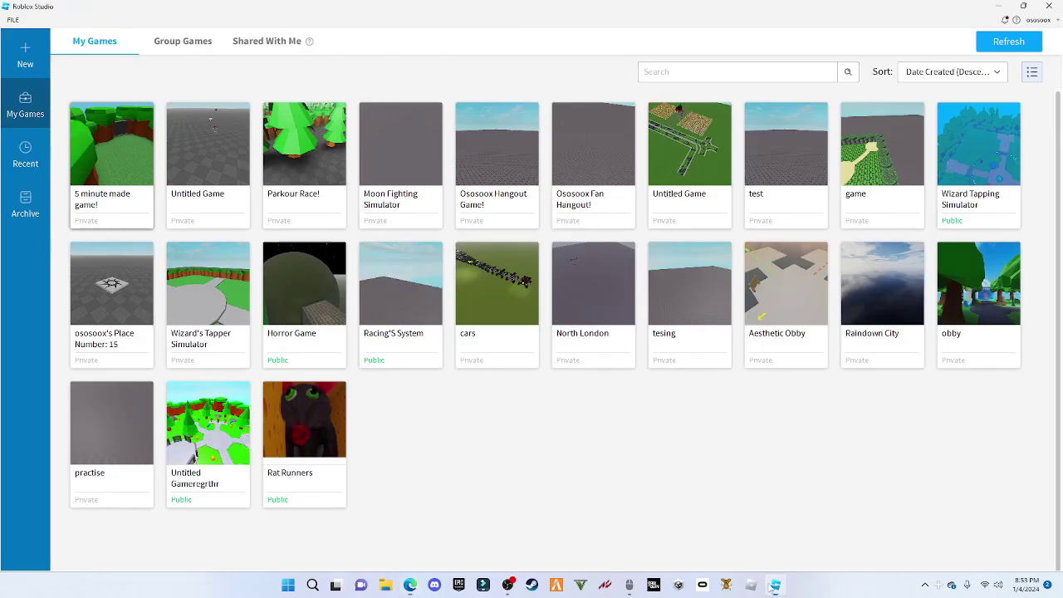
- Switch to Roblox Studio, reopen "5 minute made game!" and bring the camera back inside the arena facing the leaderboard
left_click(776, 585)
left_click(106, 153)
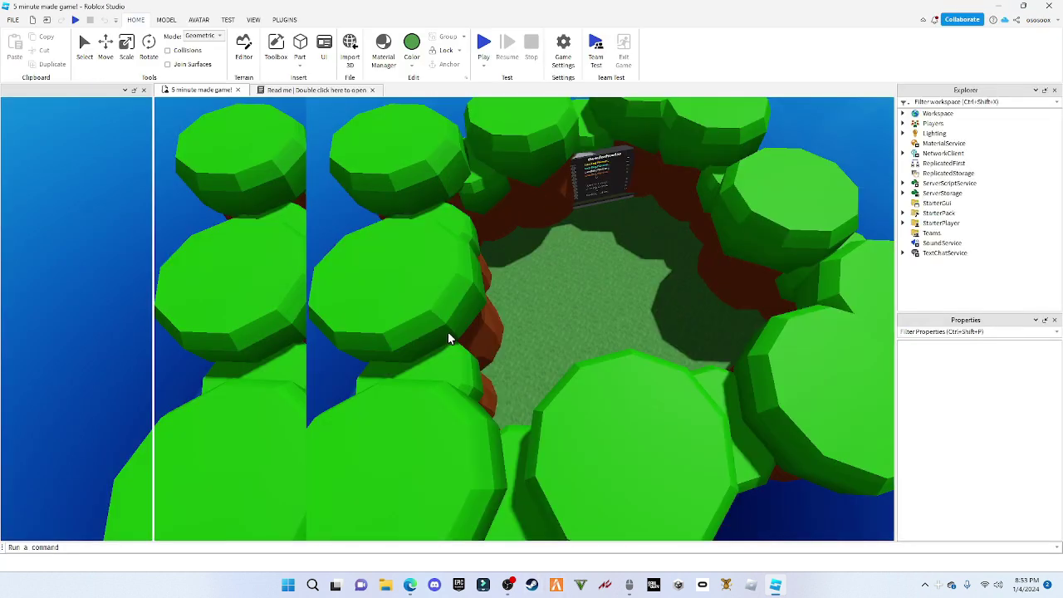
right_click_drag(449, 335, 451, 340)
key("w")
left_click(495, 199)
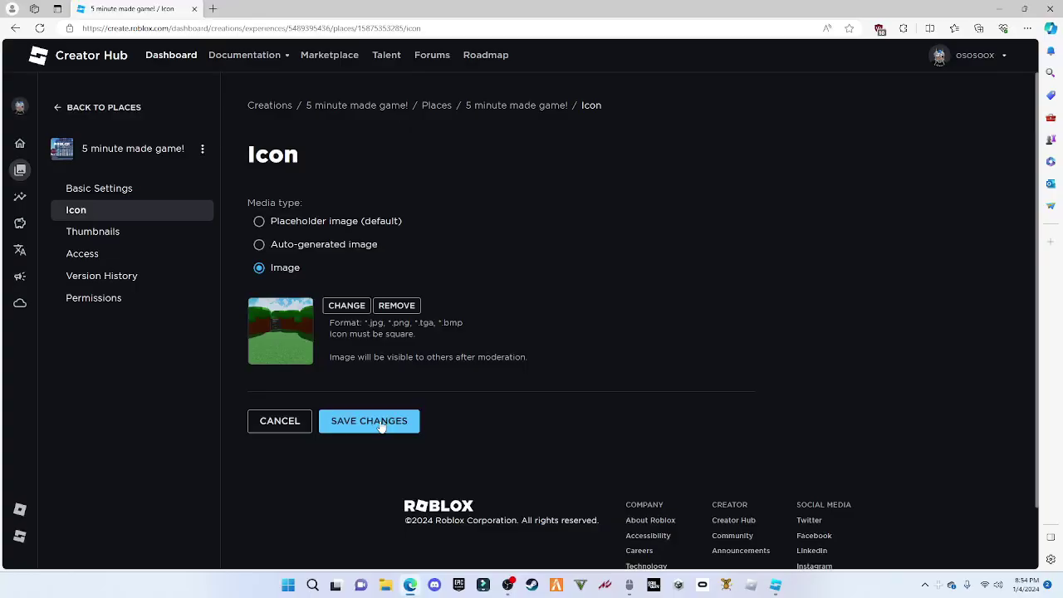
- Save the changed icon in the Creator Hub and close the page
left_click(382, 425)
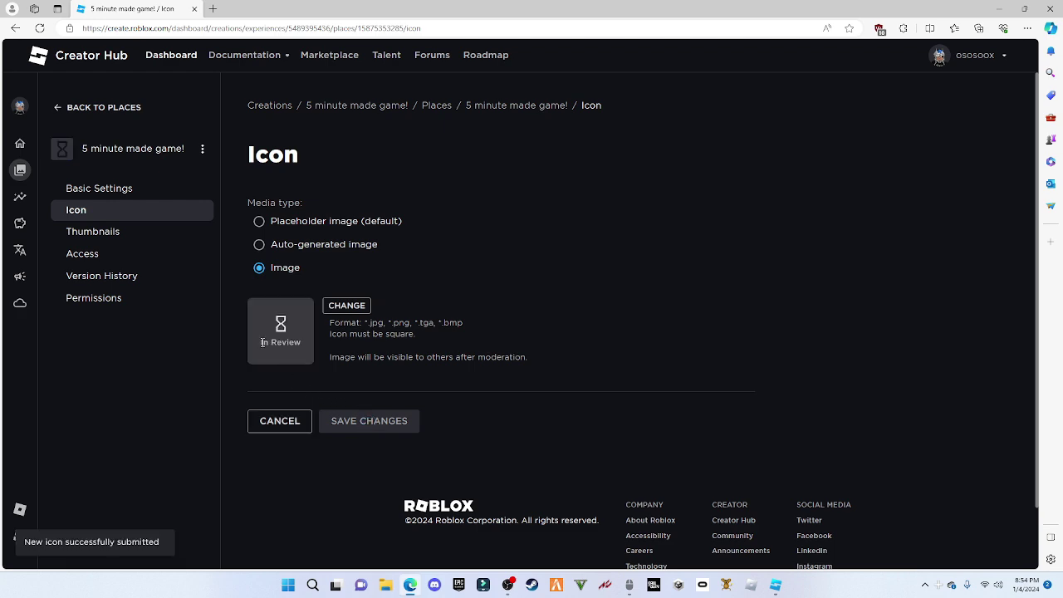
left_click(196, 9)
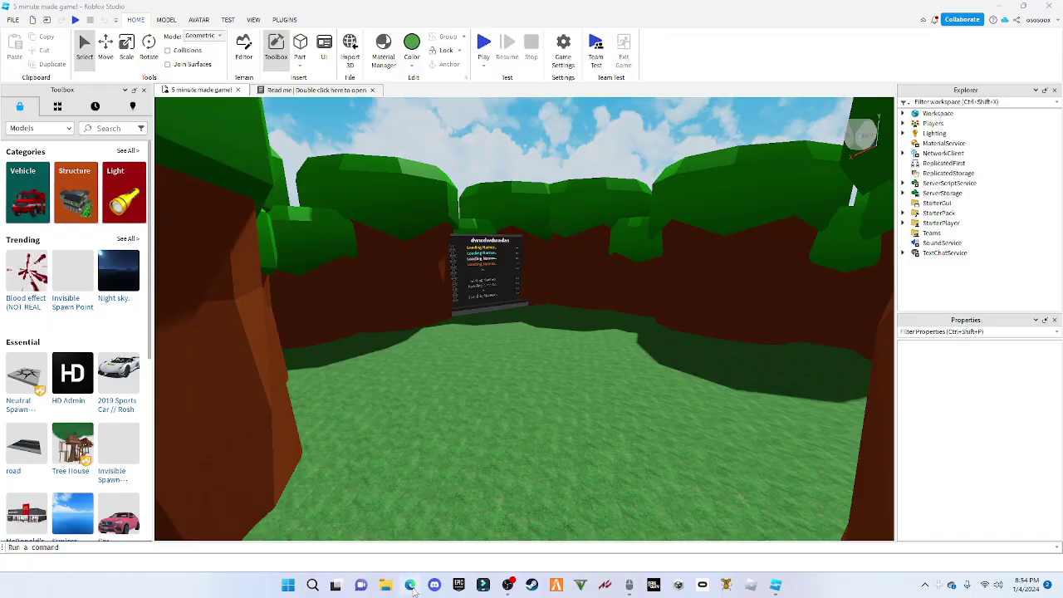
- Switch to a new browser window and open the Roblox home page
left_click(411, 585)
type("r")
key("Return")
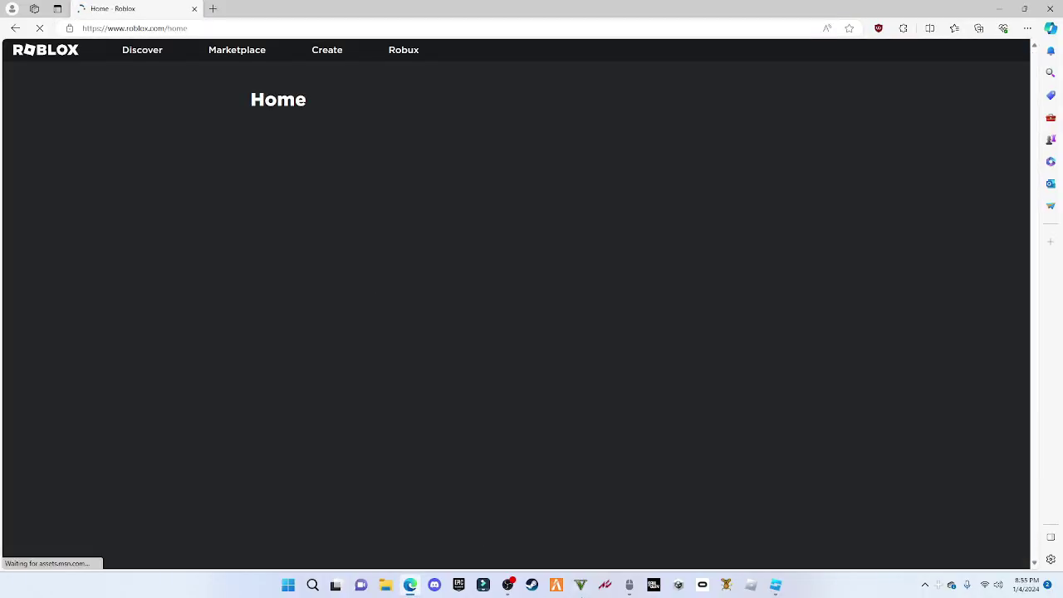
- Close the browser windows and show the list of own games in Roblox Studio
right_click(410, 585)
left_click(385, 554)
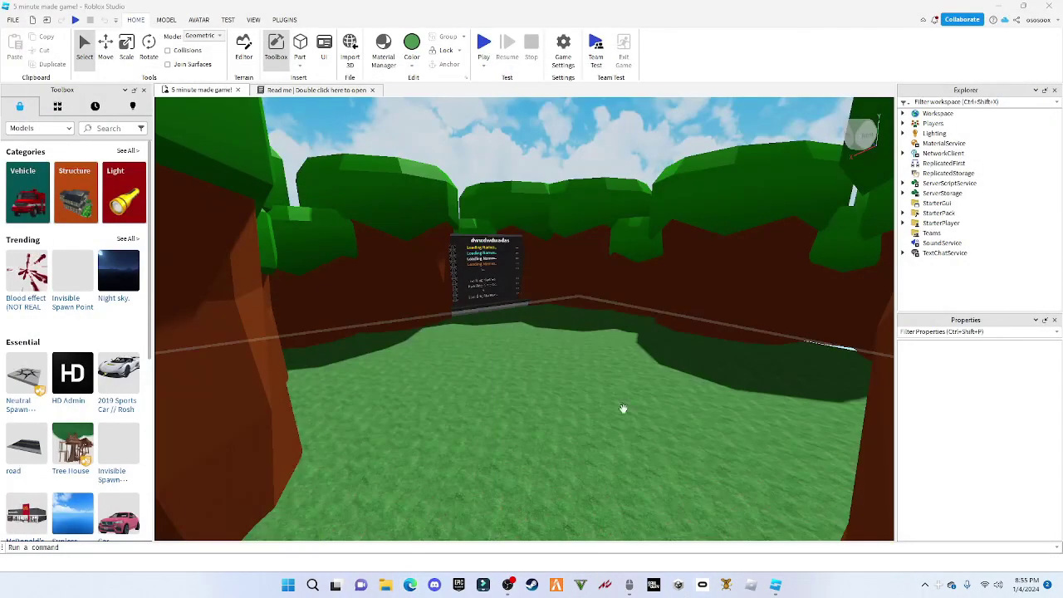
left_click(14, 19)
left_click(21, 80)
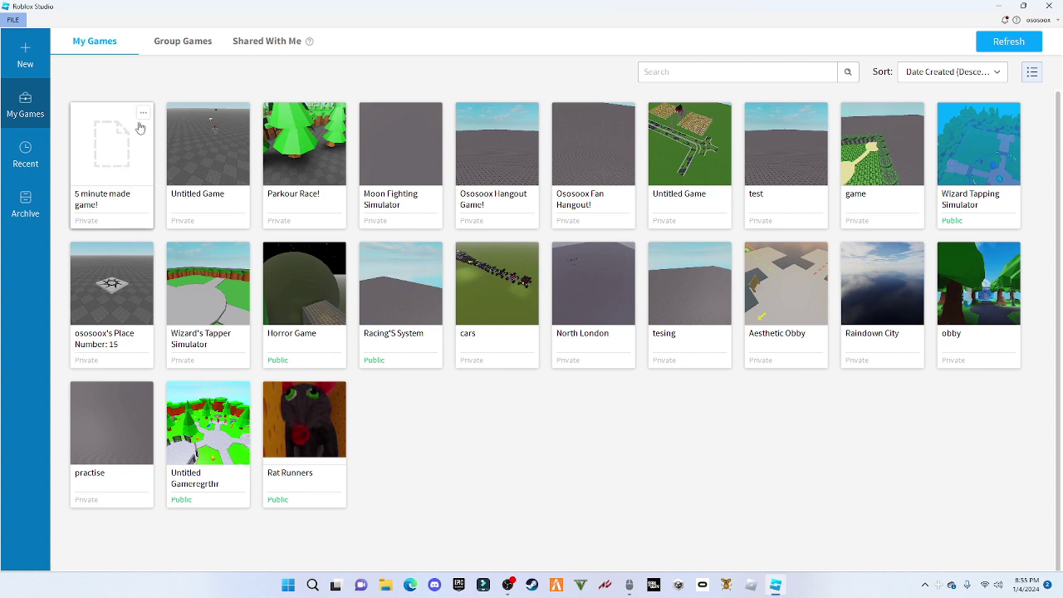
- Make "5 minute made game!" public, then open its Roblox web page and reload it to check its availability
left_click(142, 117)
left_click(114, 201)
left_click(144, 112)
left_click(114, 184)
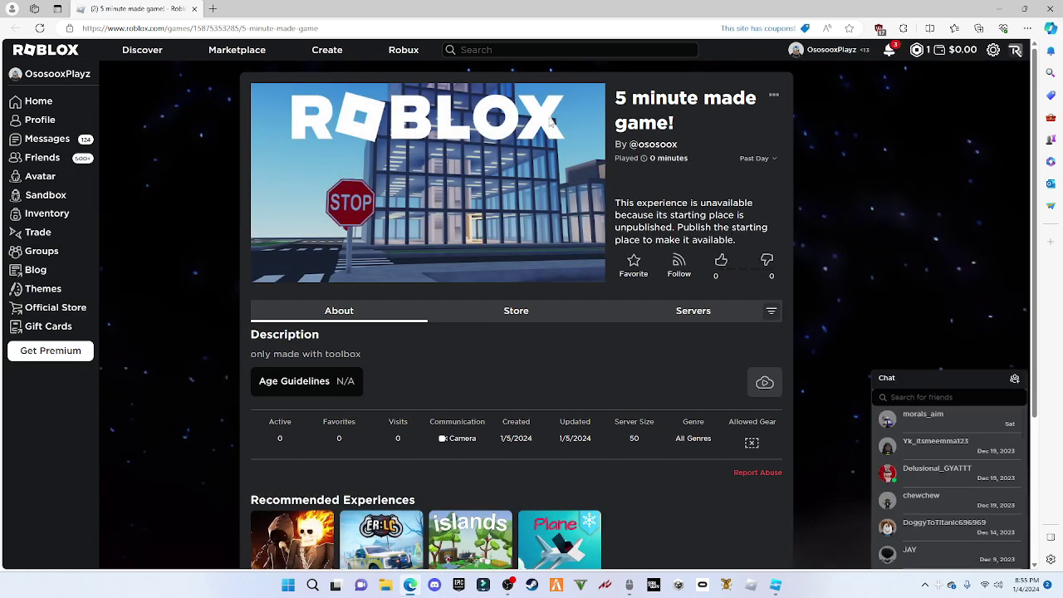
left_click(39, 28)
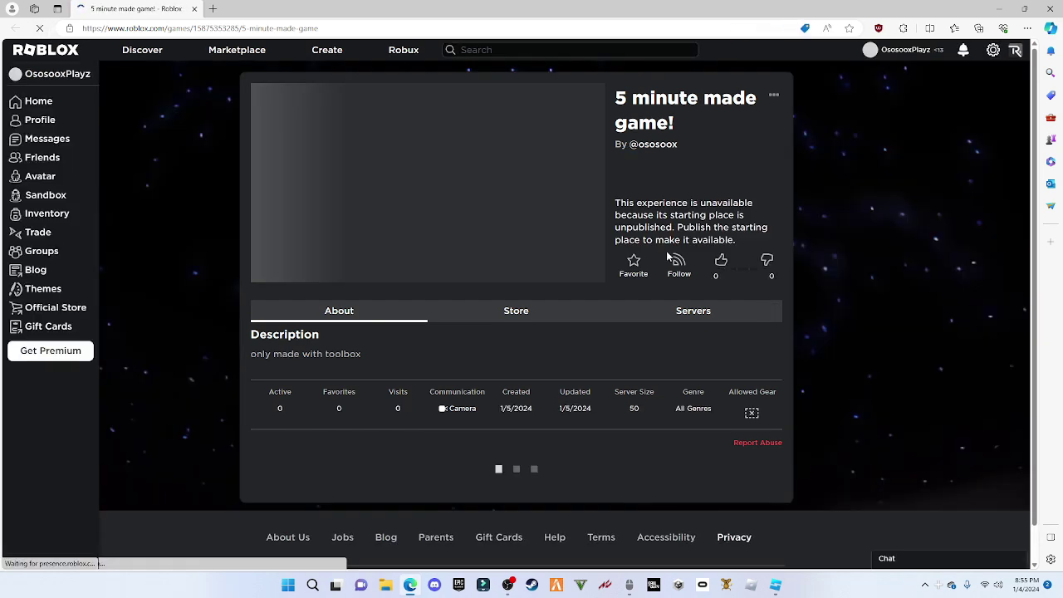
left_click_drag(677, 227, 682, 385)
- Switch to Roblox Studio and reopen "5 minute made game!" from the list of own games
left_click(775, 586)
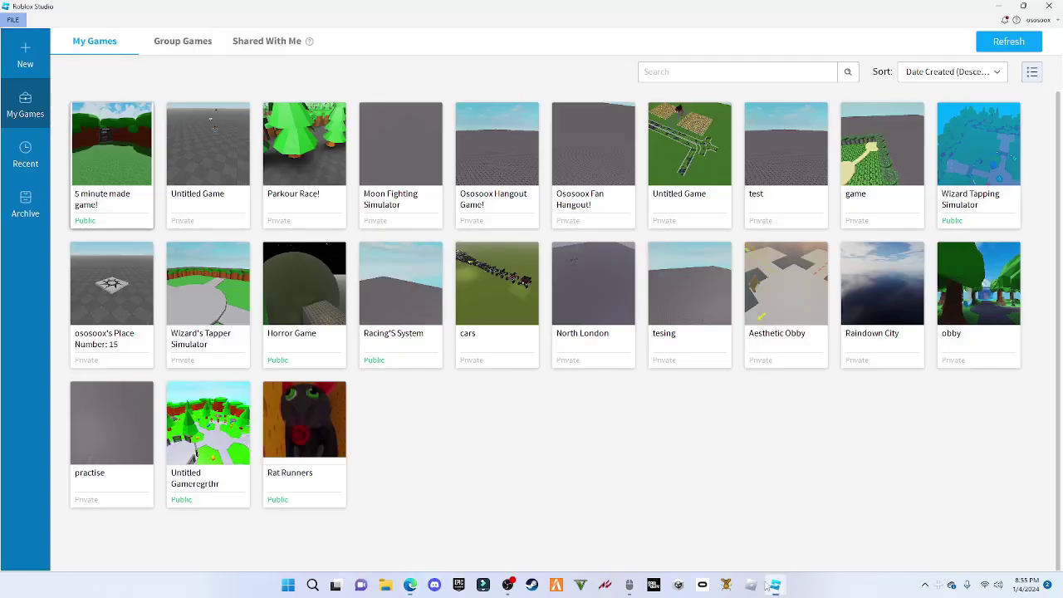
left_click(110, 146)
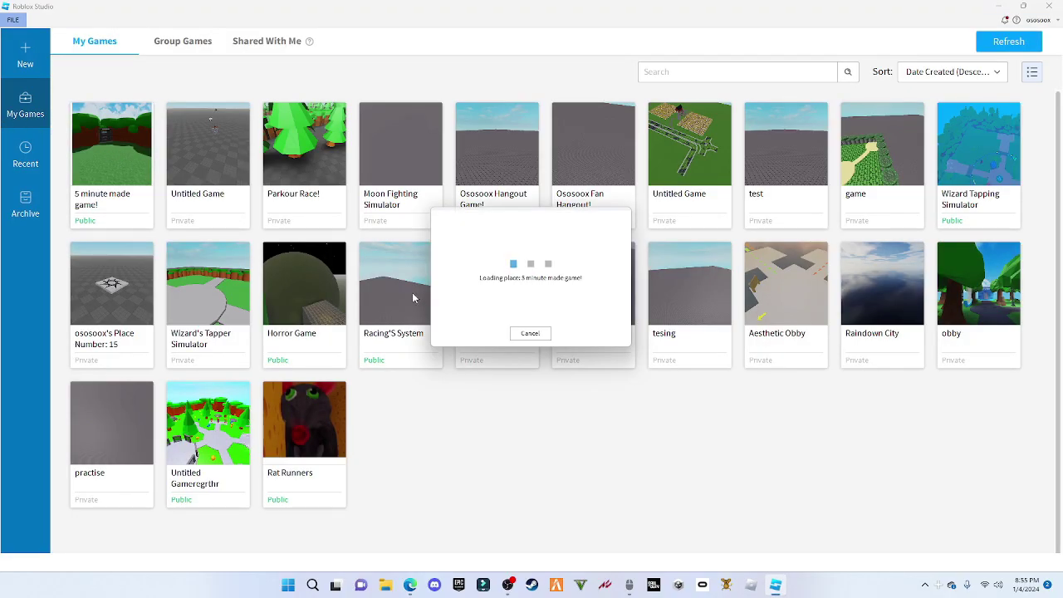